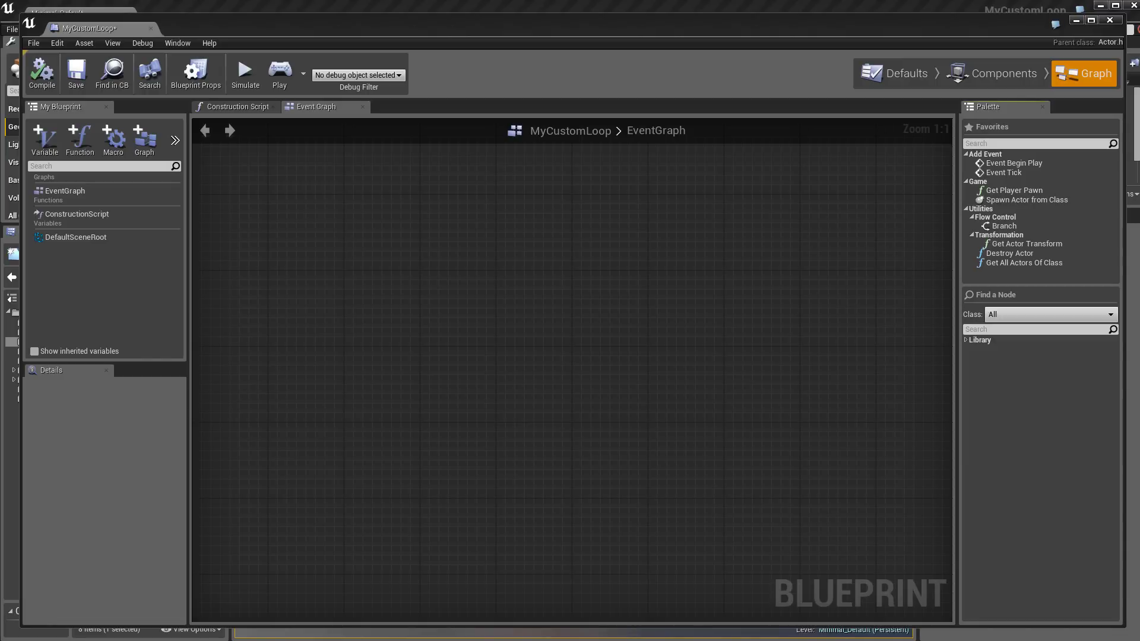
Add a WhileLoop node to the MyCustomLoop event graph by searching 'while' in the action menu
left_click(515, 424)
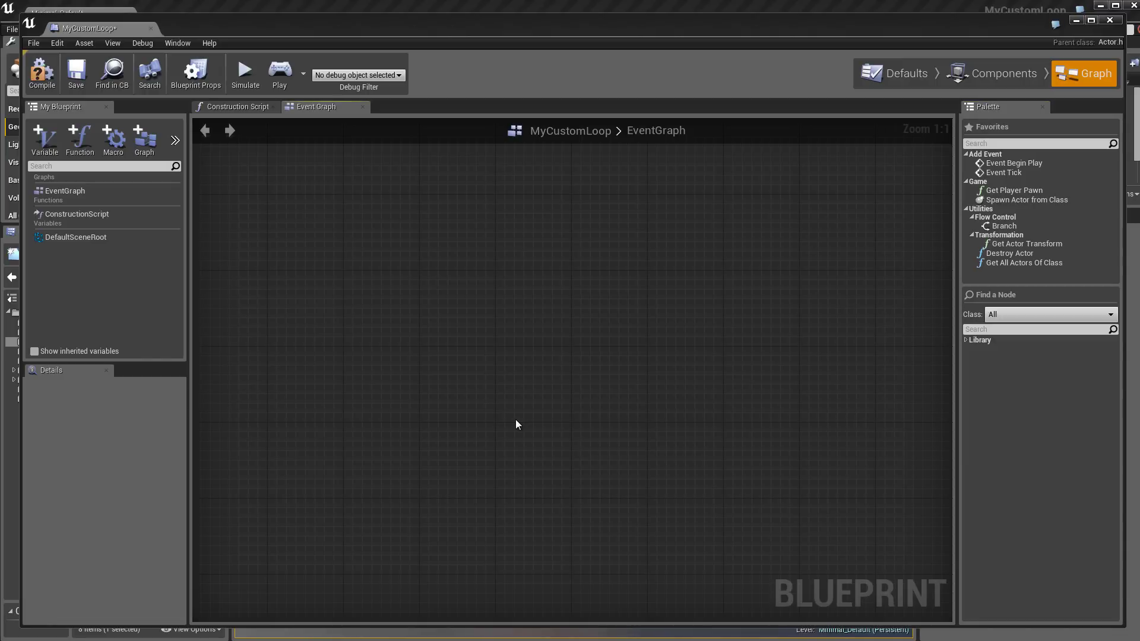
right_click(507, 296)
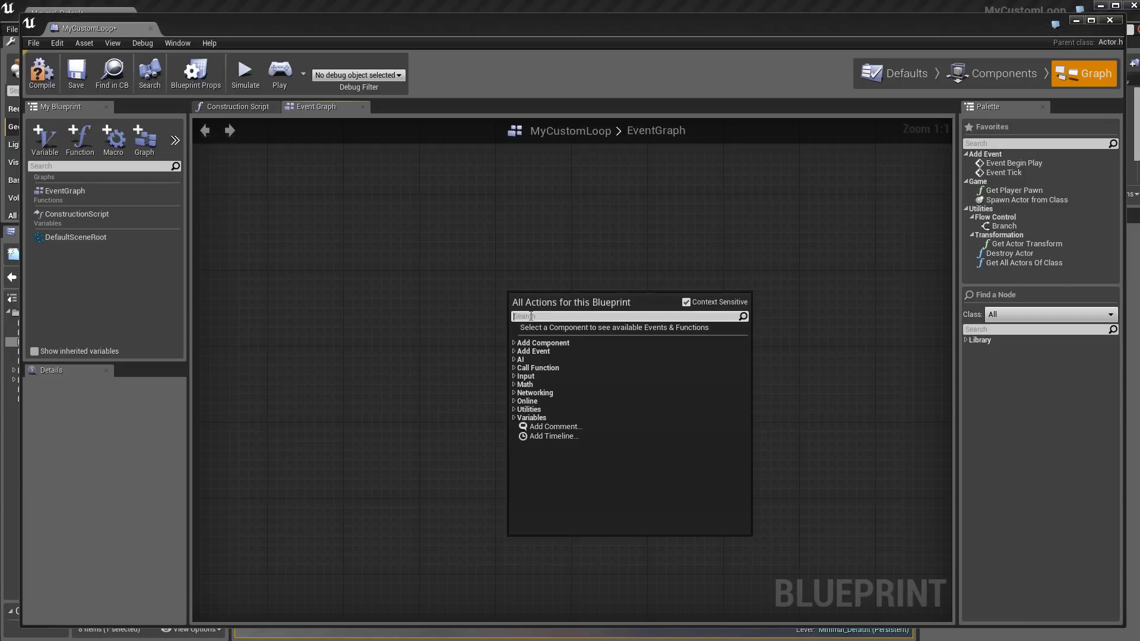
type("while")
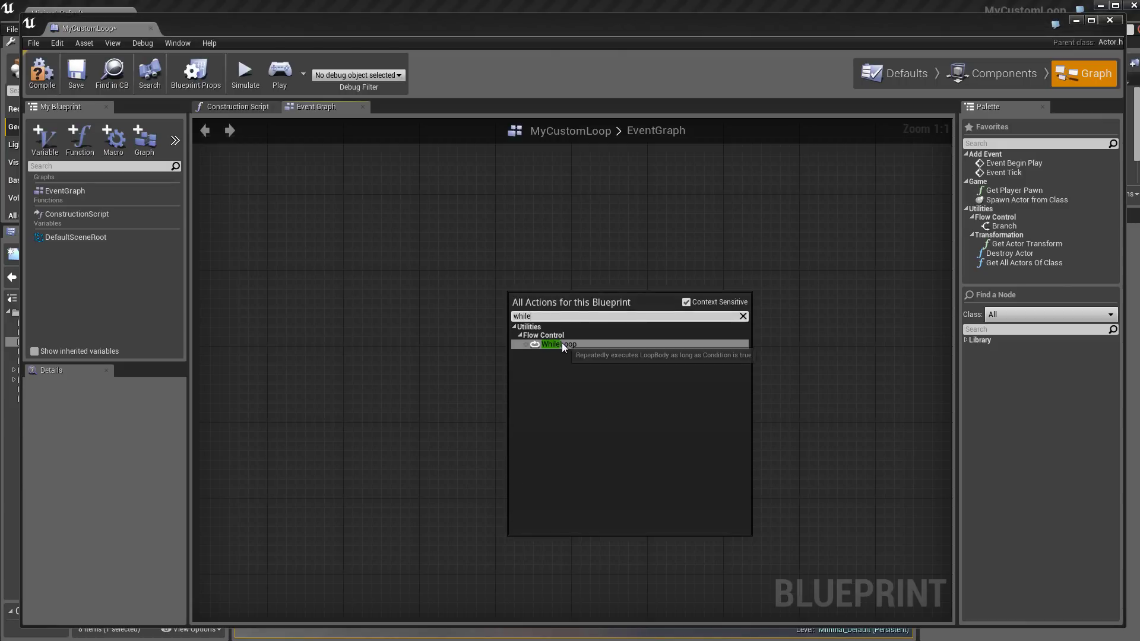
left_click(562, 343)
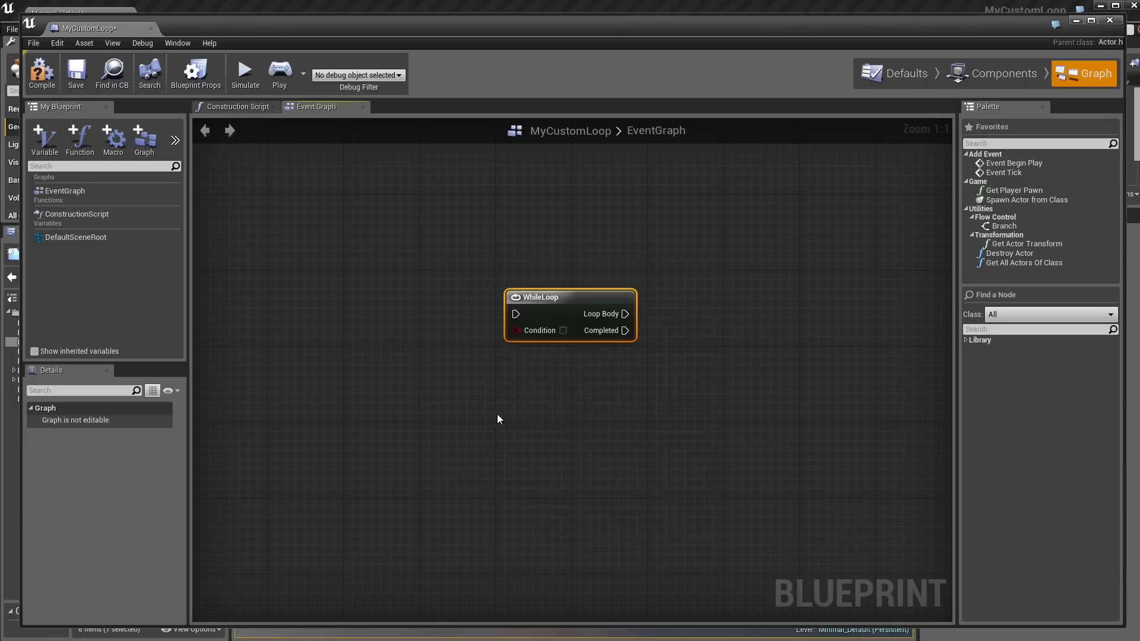
Open the WhileLoop macro graph and inspect its Inputs, Branch and Outputs nodes
double_click(573, 299)
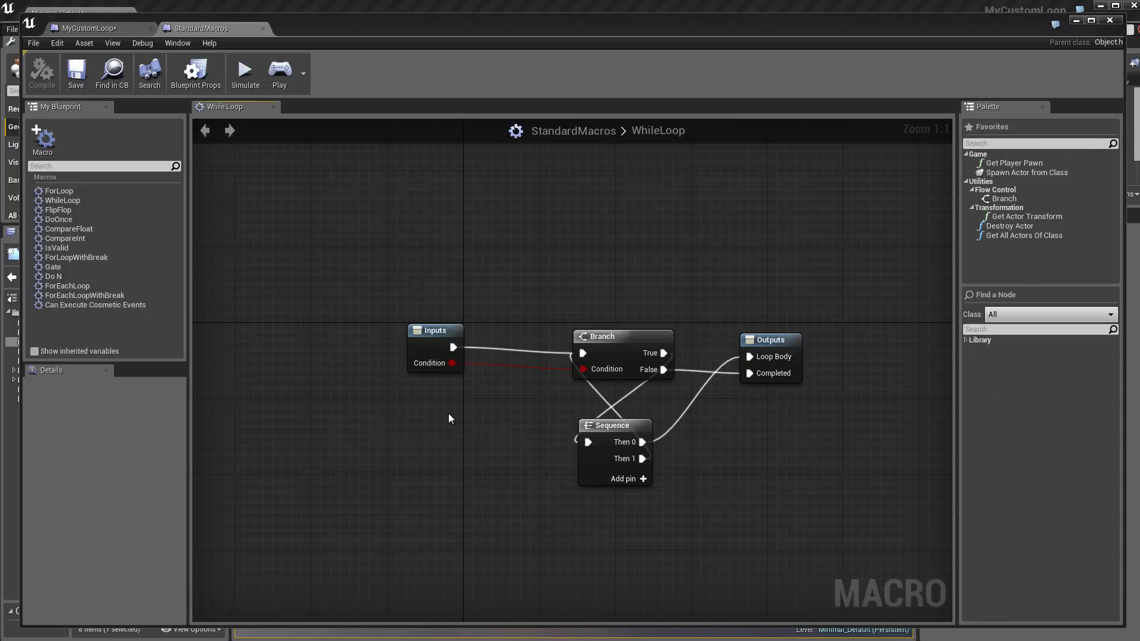
left_click(419, 342)
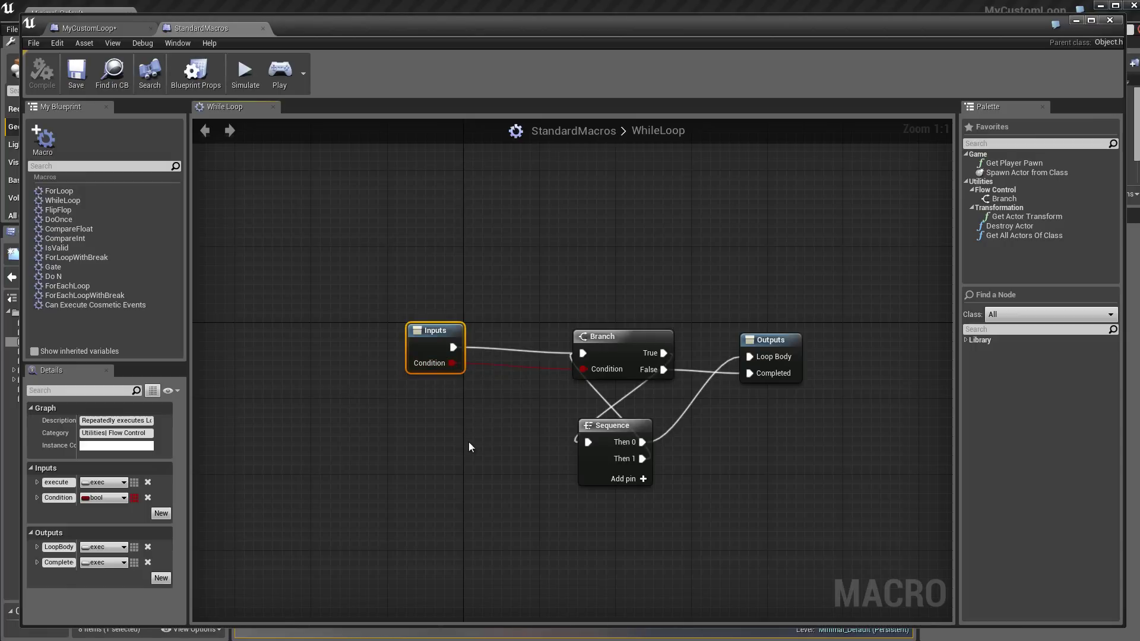
left_click(770, 344)
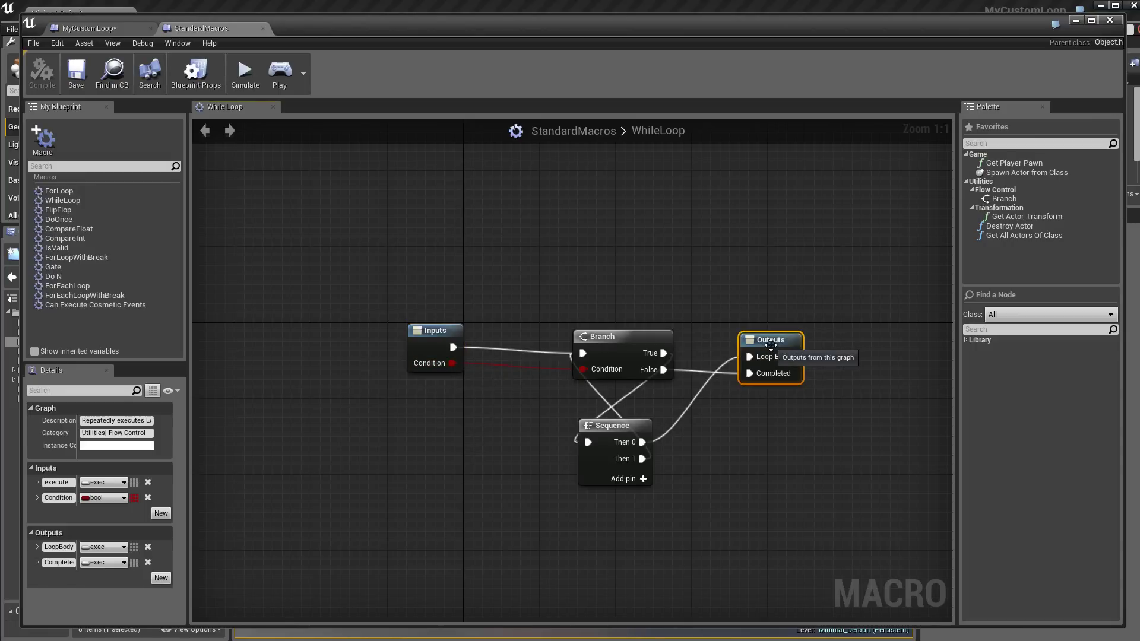
left_click(451, 484)
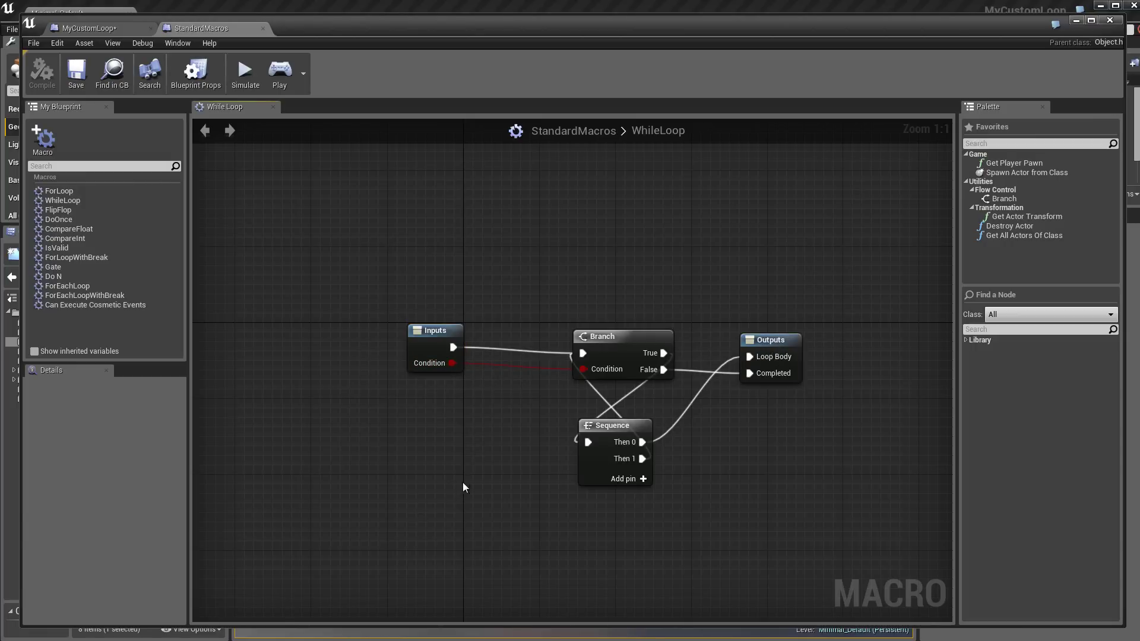
left_click(620, 343)
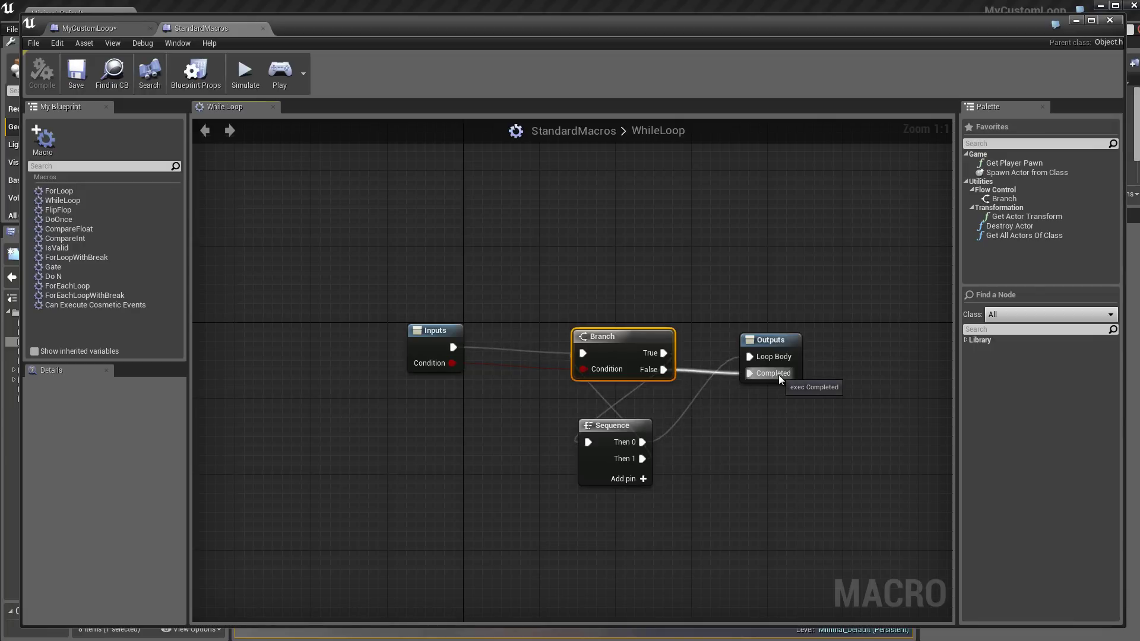
left_click(787, 338)
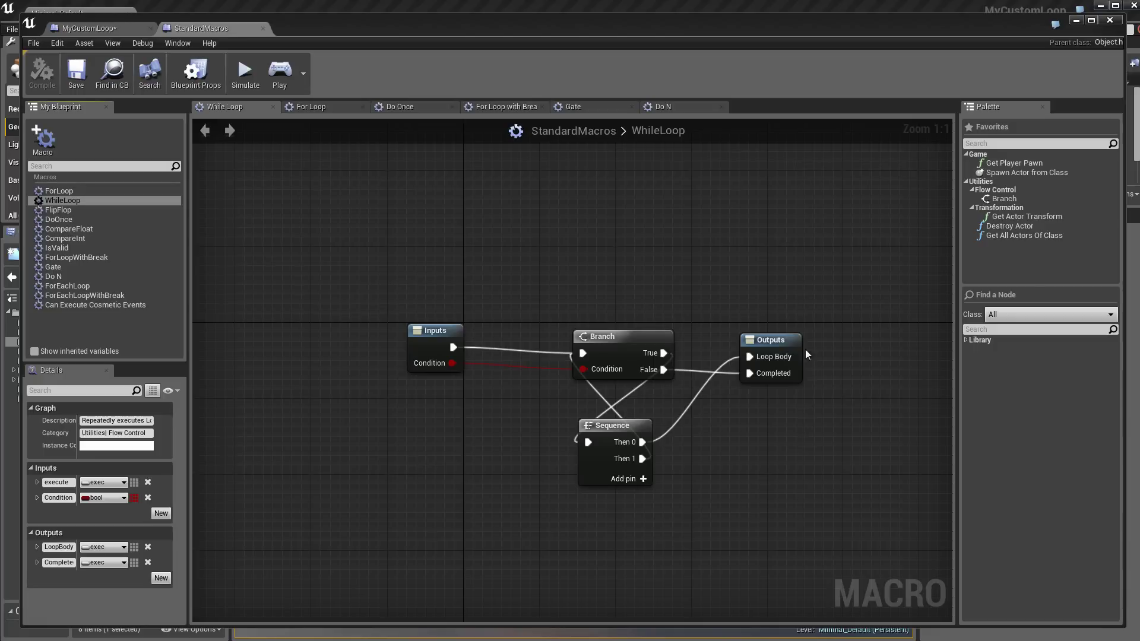
Browse the ForLoop, DoOnce, ForLoopWithBreak and Gate macro graphs, then go back to the level editor
left_click(66, 191)
double_click(66, 191)
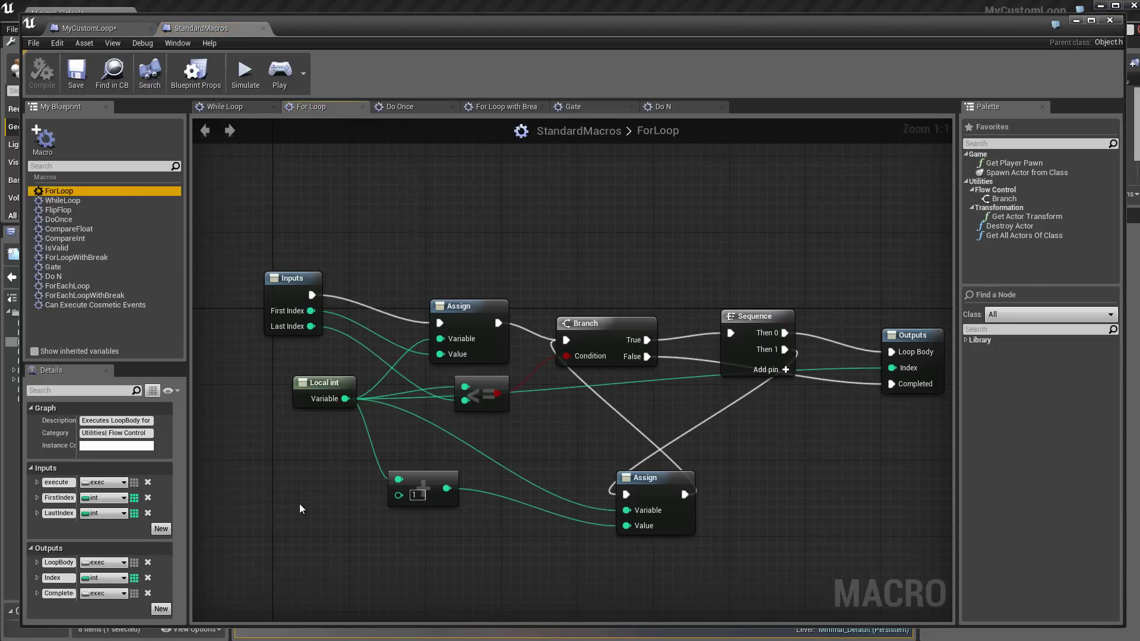
left_click(426, 110)
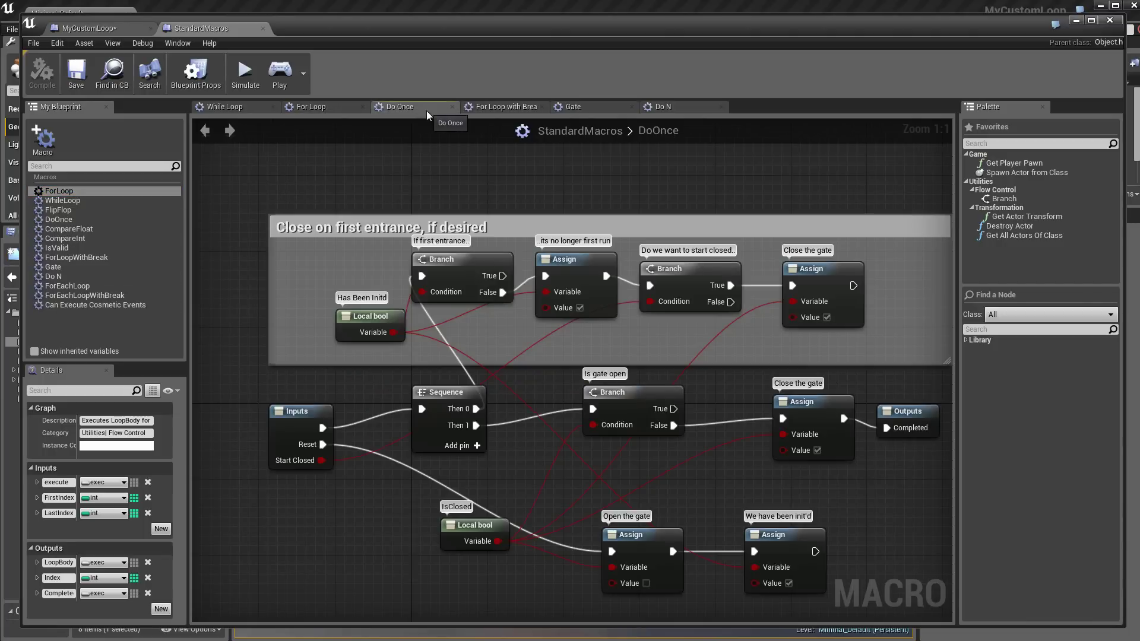
left_click(508, 107)
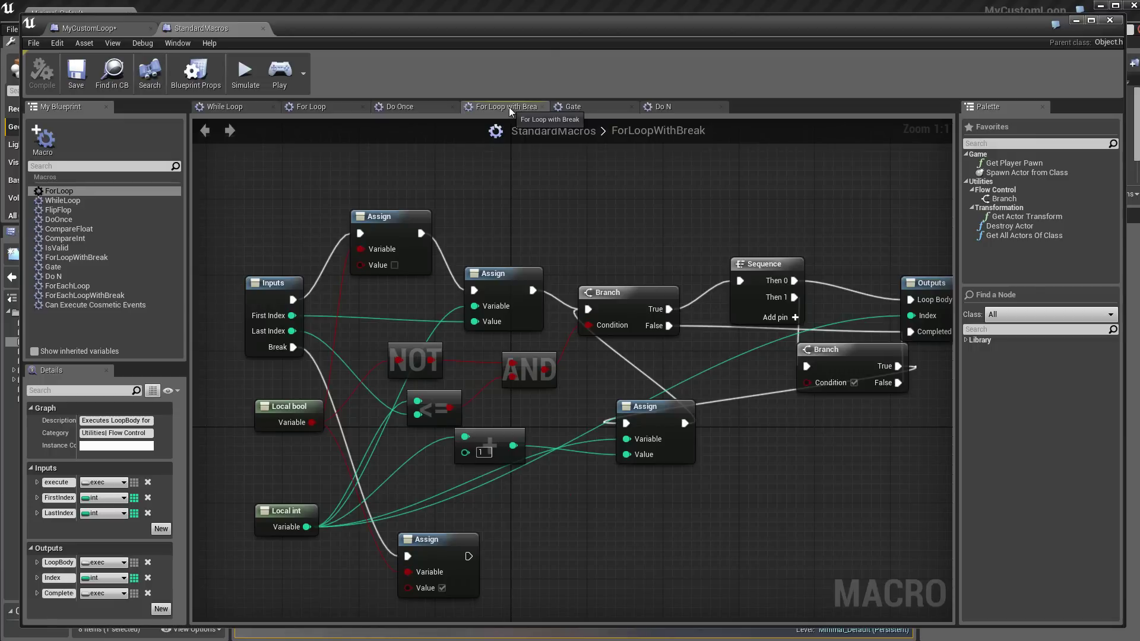
left_click(583, 111)
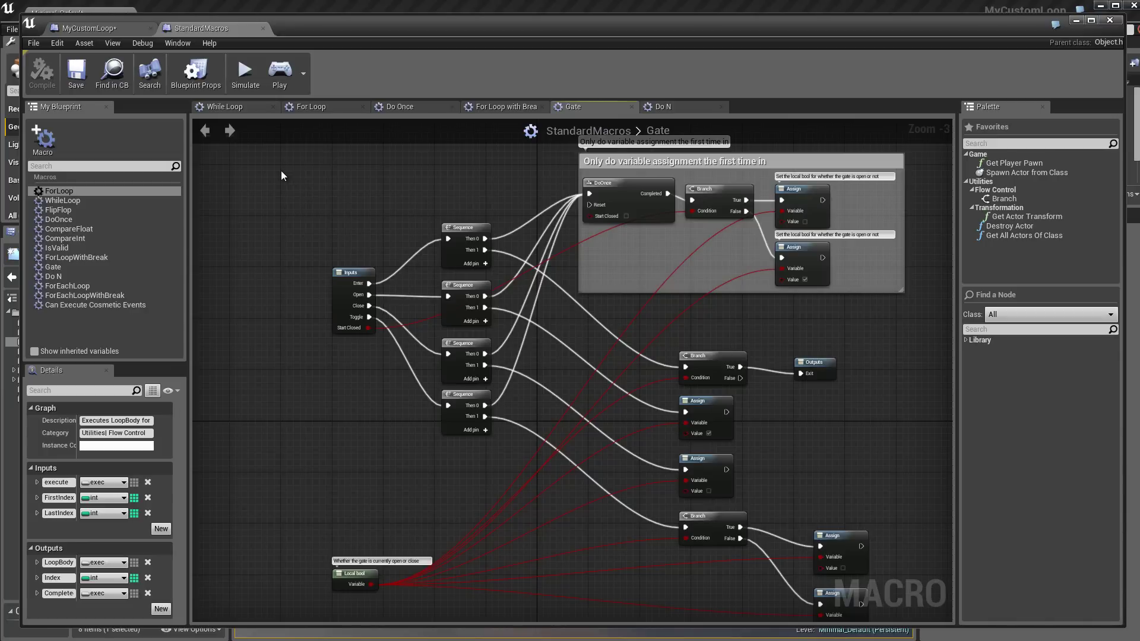
left_click(14, 312)
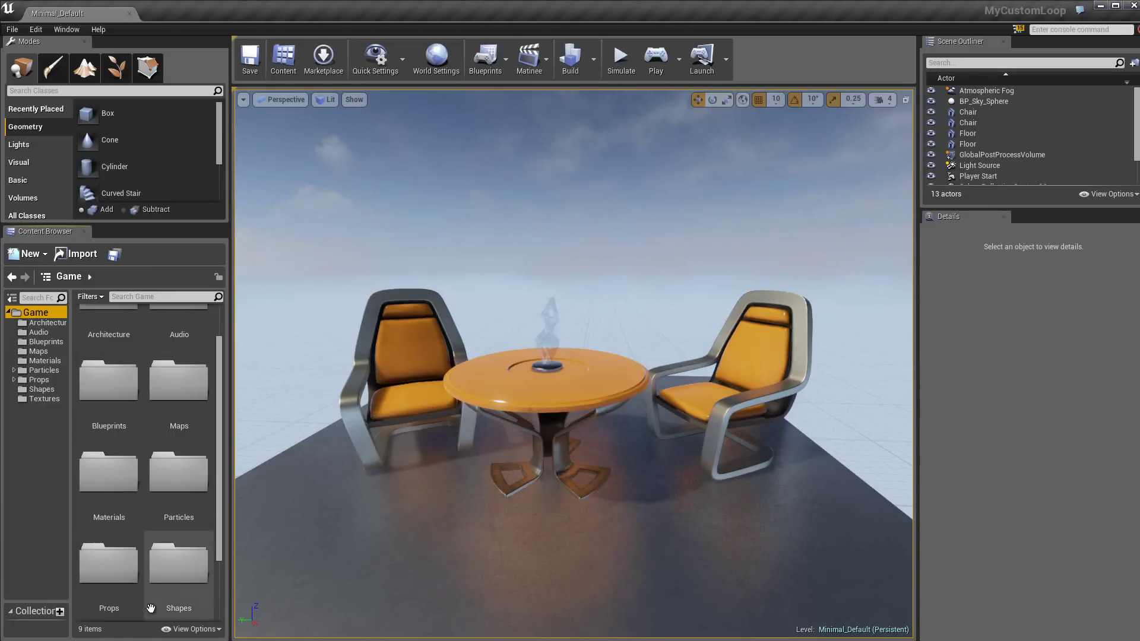
Enable Show Engine Content in the Content Browser and expand the Engine folder
left_click(202, 631)
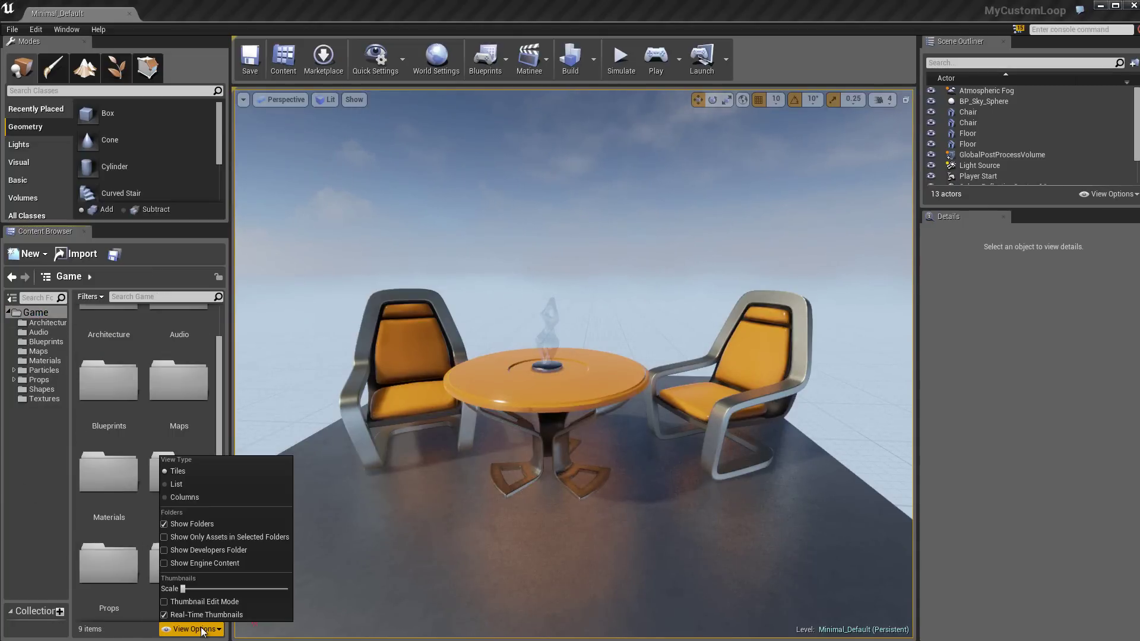
left_click(187, 563)
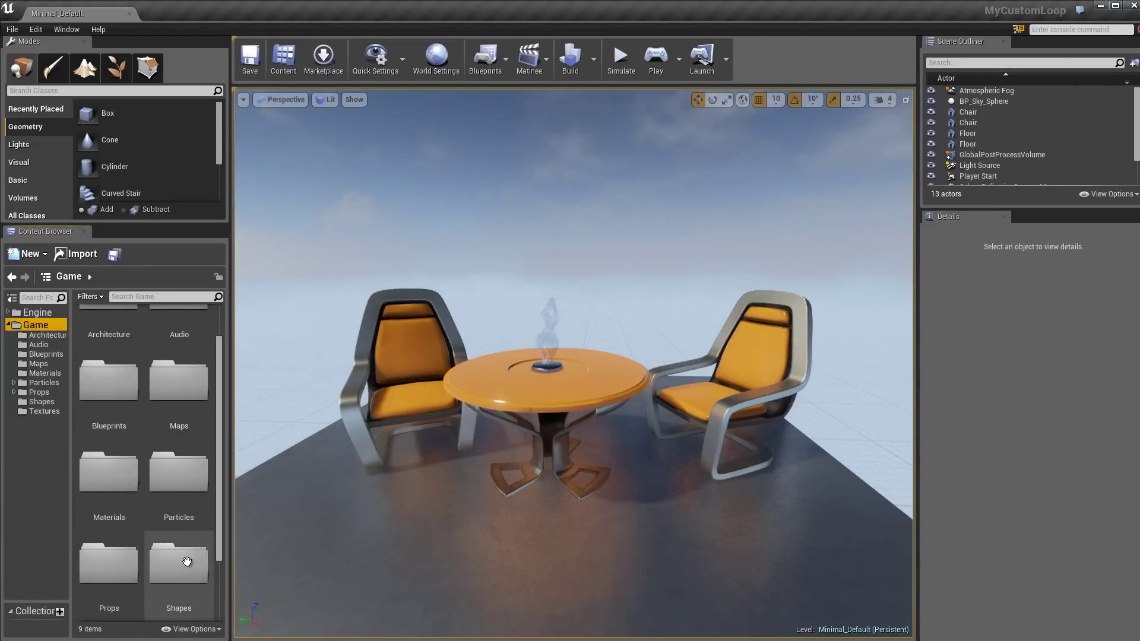
left_click(21, 313)
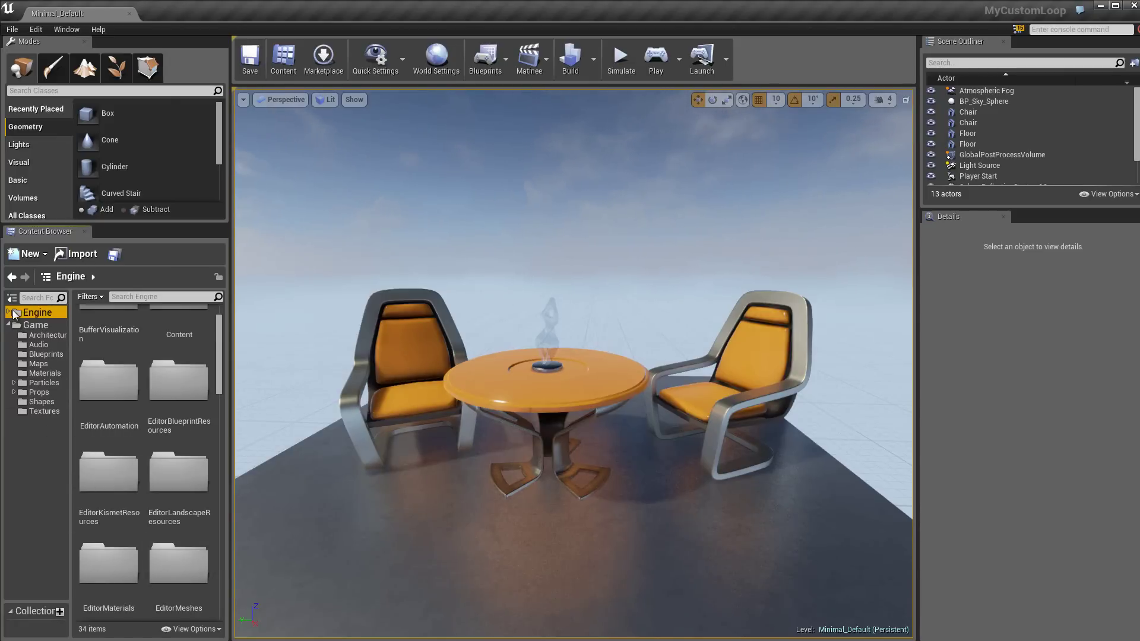
double_click(21, 313)
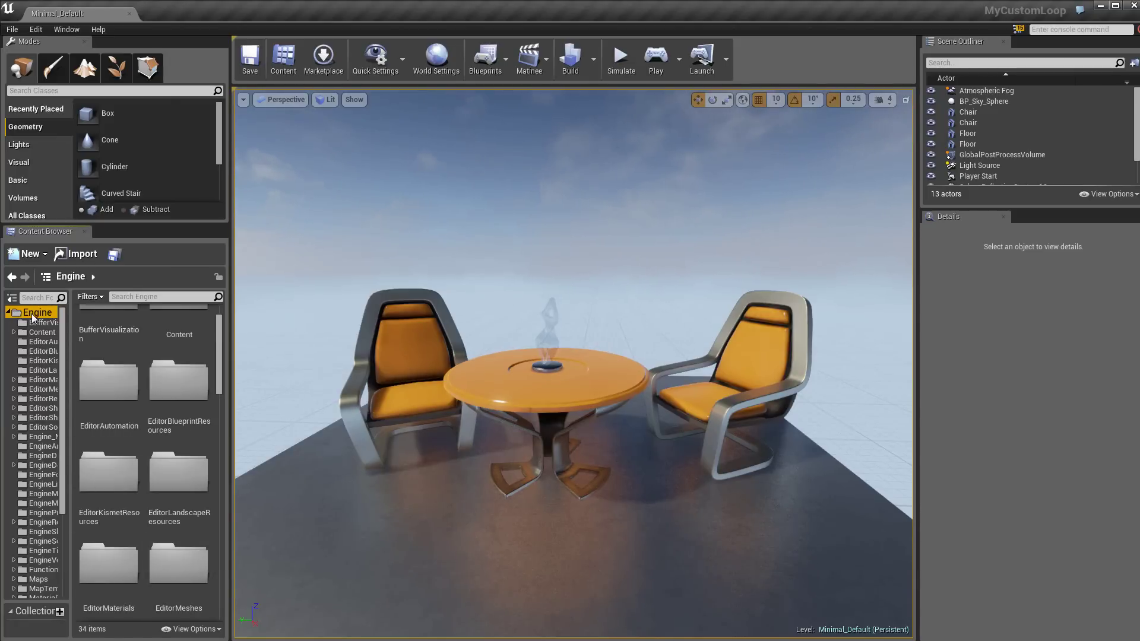
Search the Engine content for 'stand' and open the StandardMacros Blueprint
left_click(121, 299)
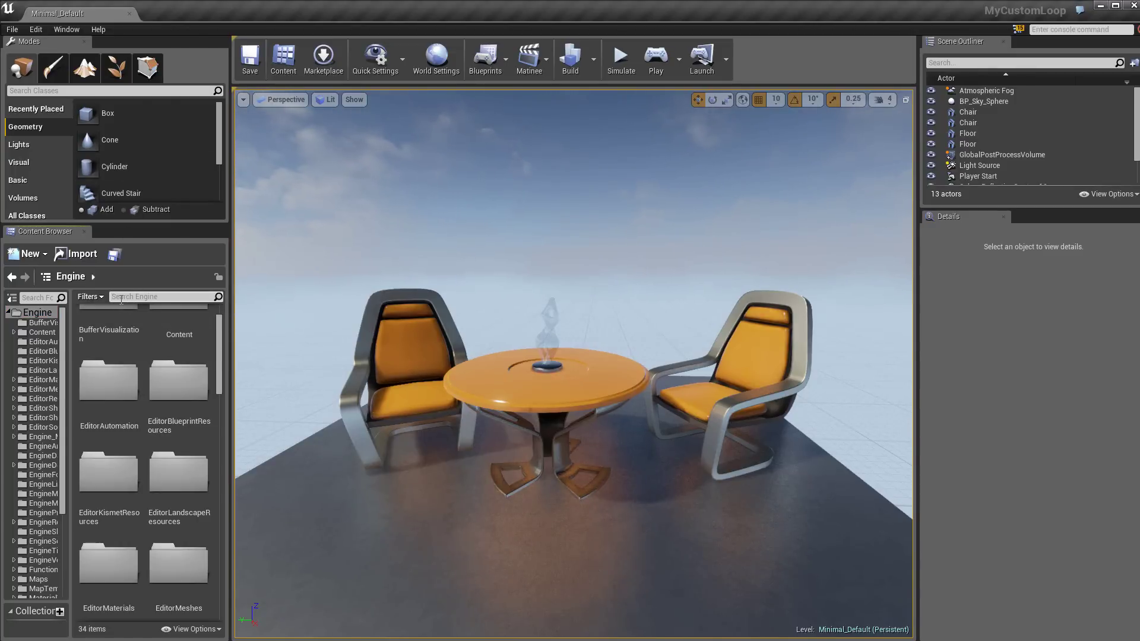
type("st")
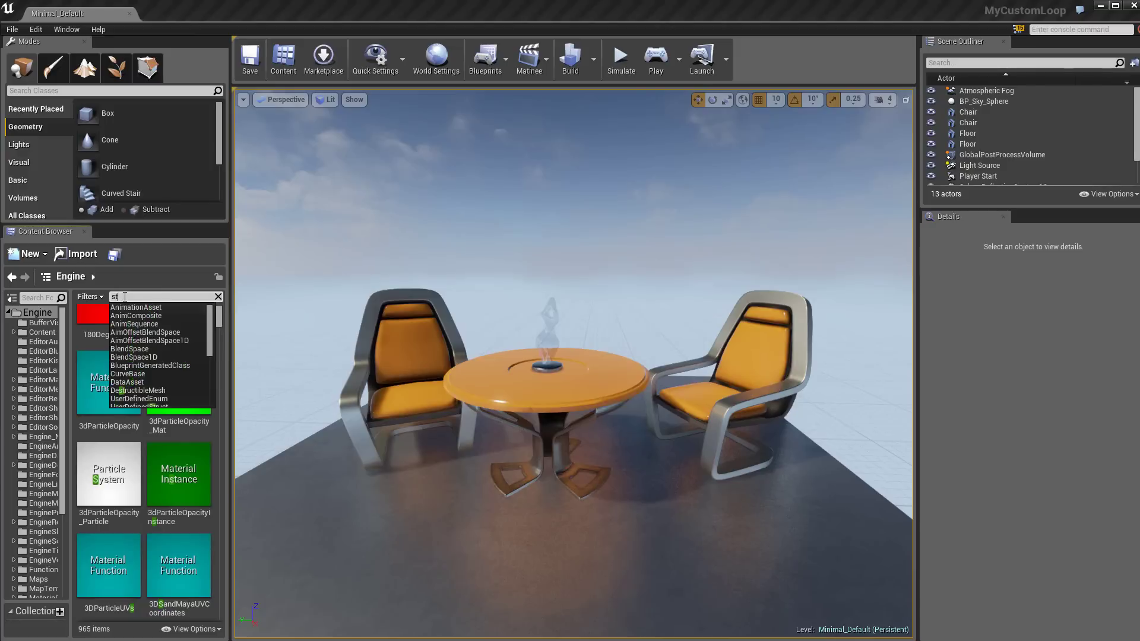
type("and")
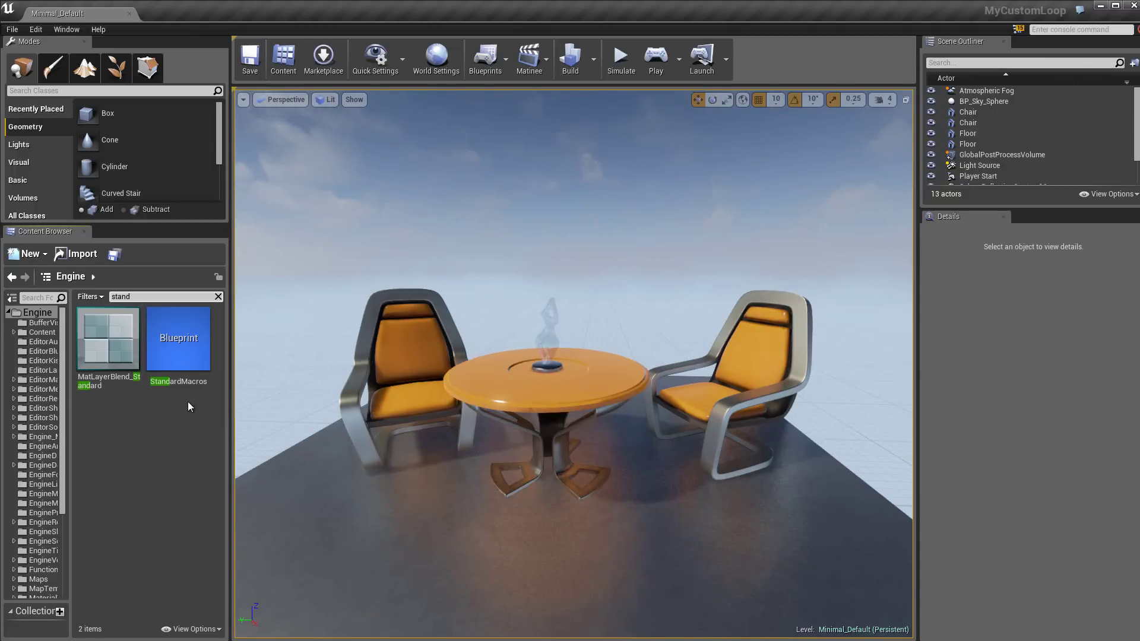
left_click(197, 351)
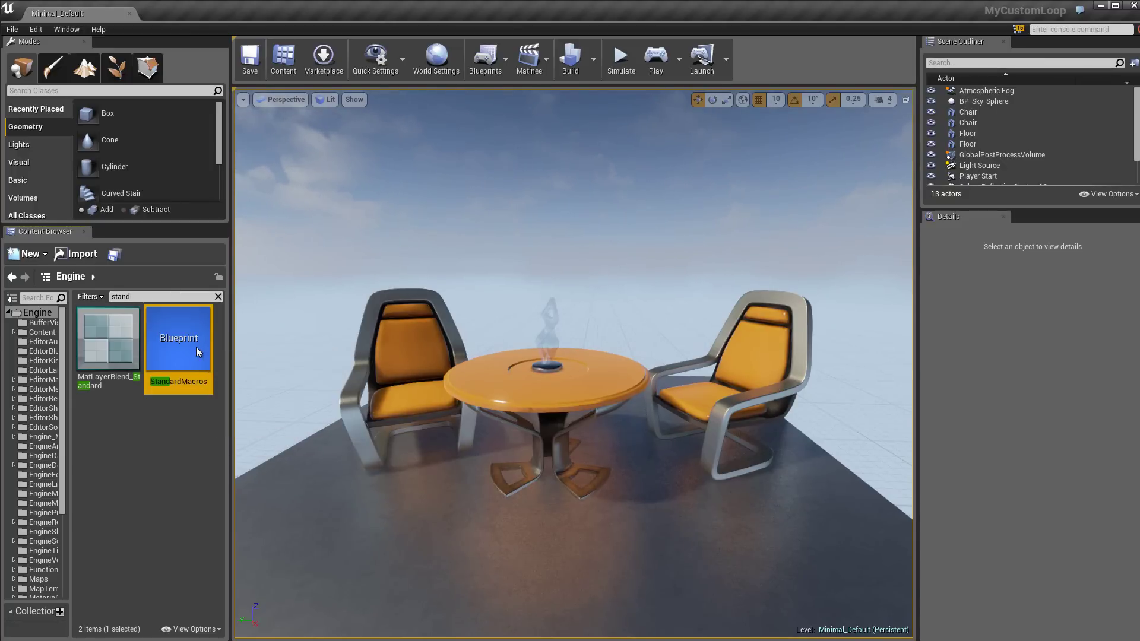
double_click(197, 351)
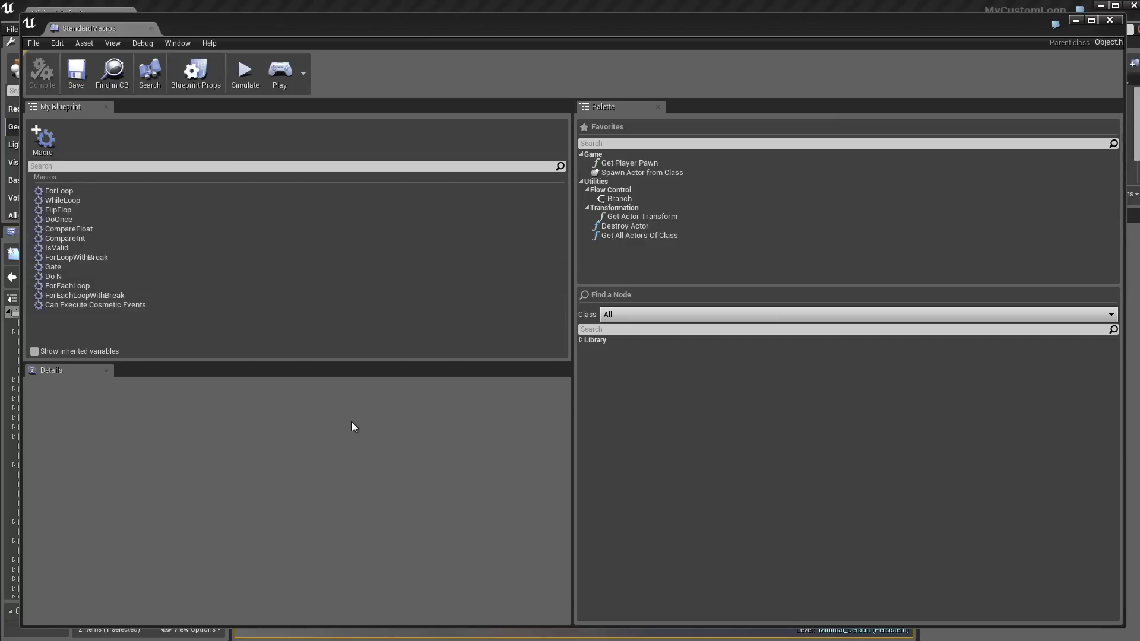
Create a macro named NewMacro and look over its empty Inputs and Outputs nodes
left_click(52, 141)
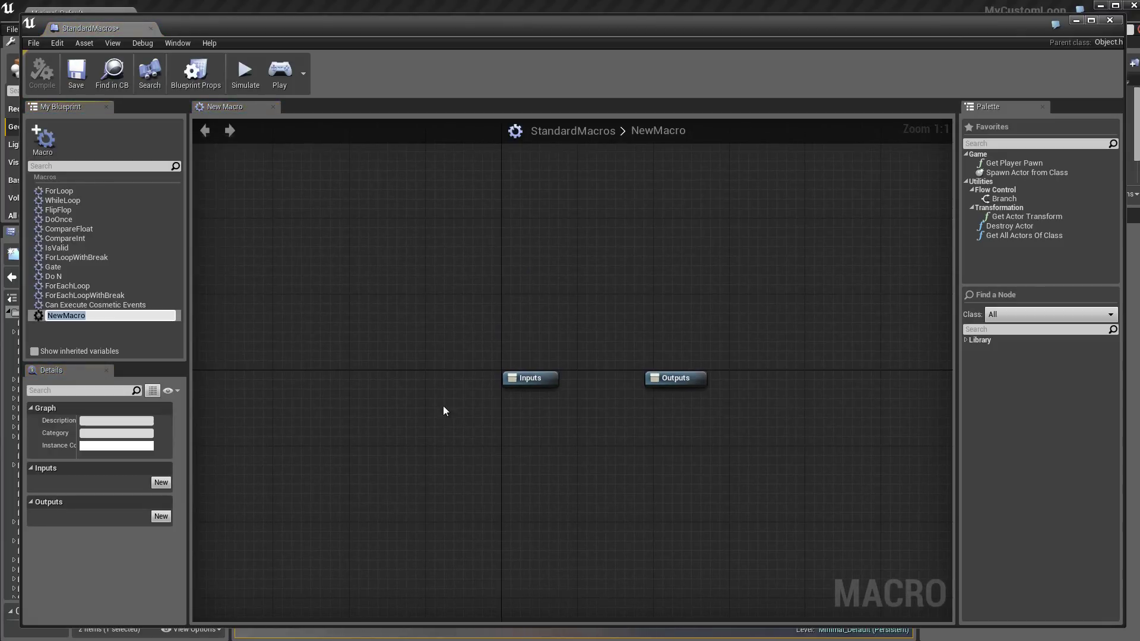
left_click(517, 381)
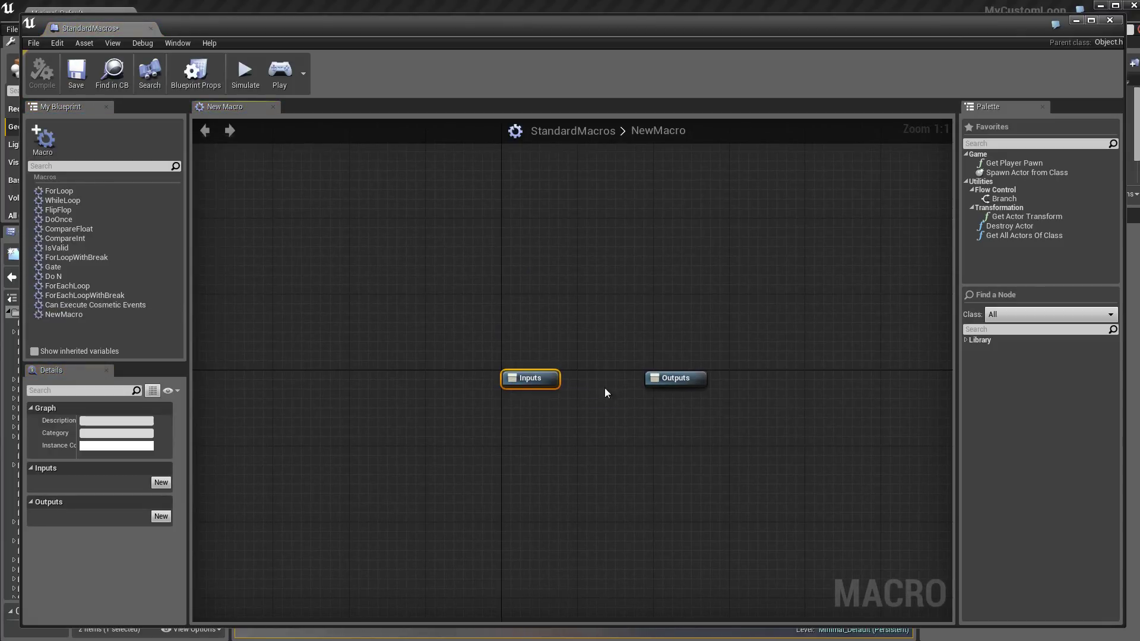
left_click(670, 378)
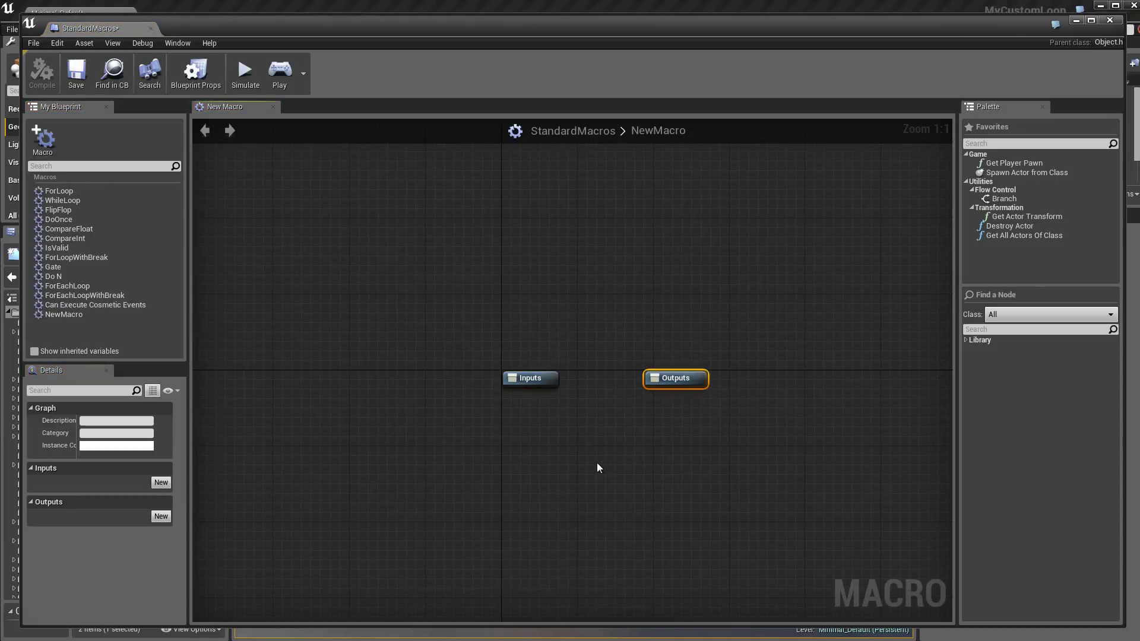
scroll(597, 467, "up", 1)
scroll(598, 467, "down", 2)
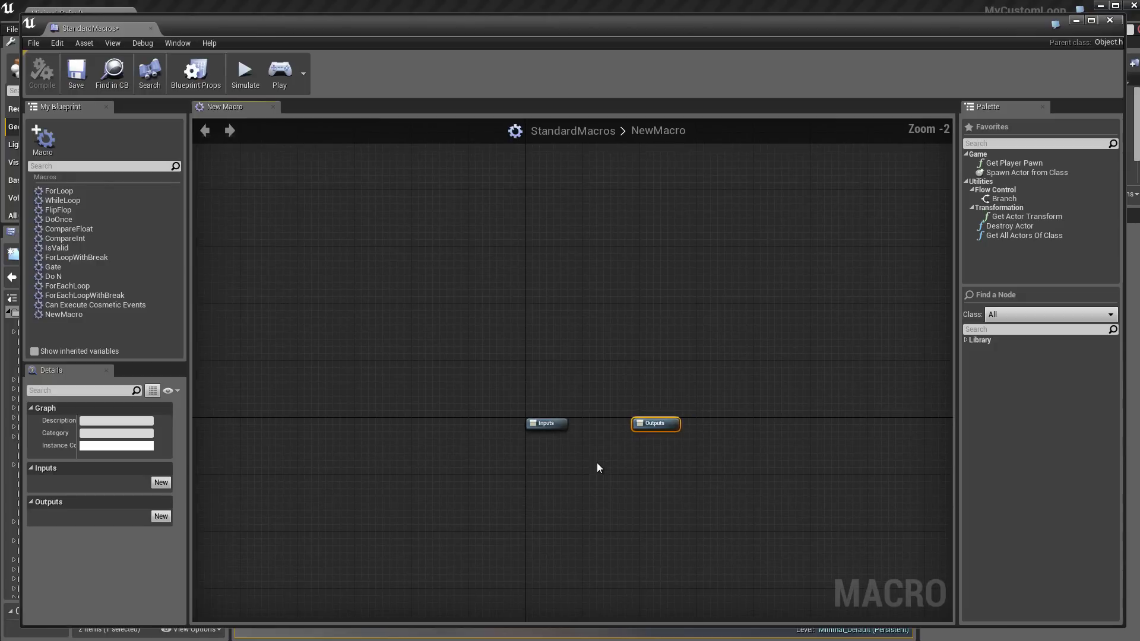
scroll(597, 467, "up", 2)
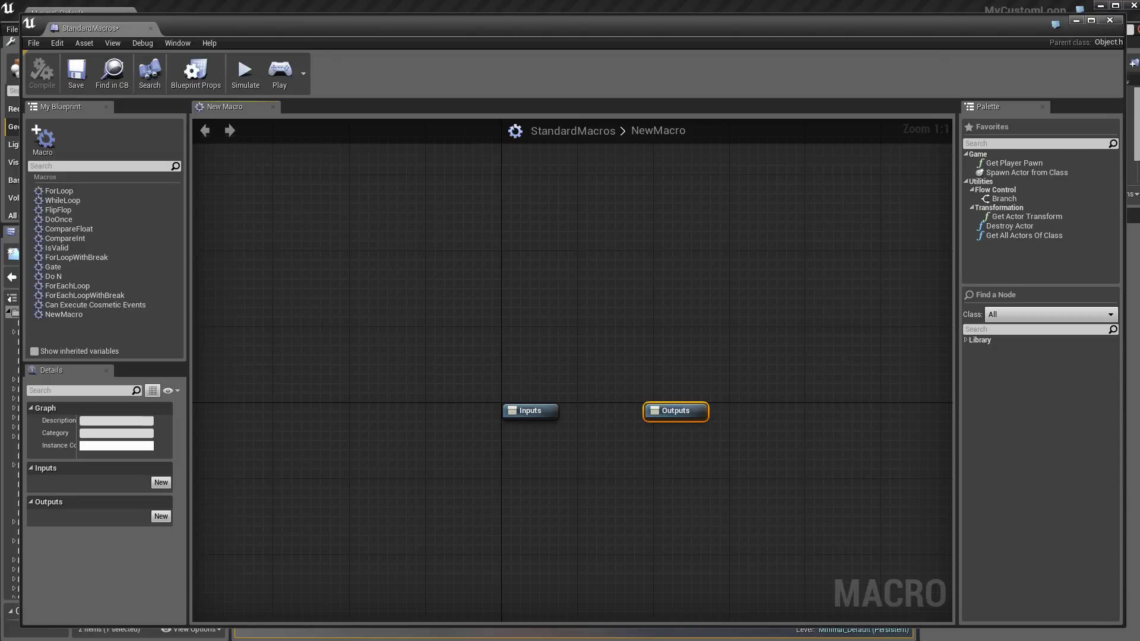
right_click_drag(450, 423, 398, 386)
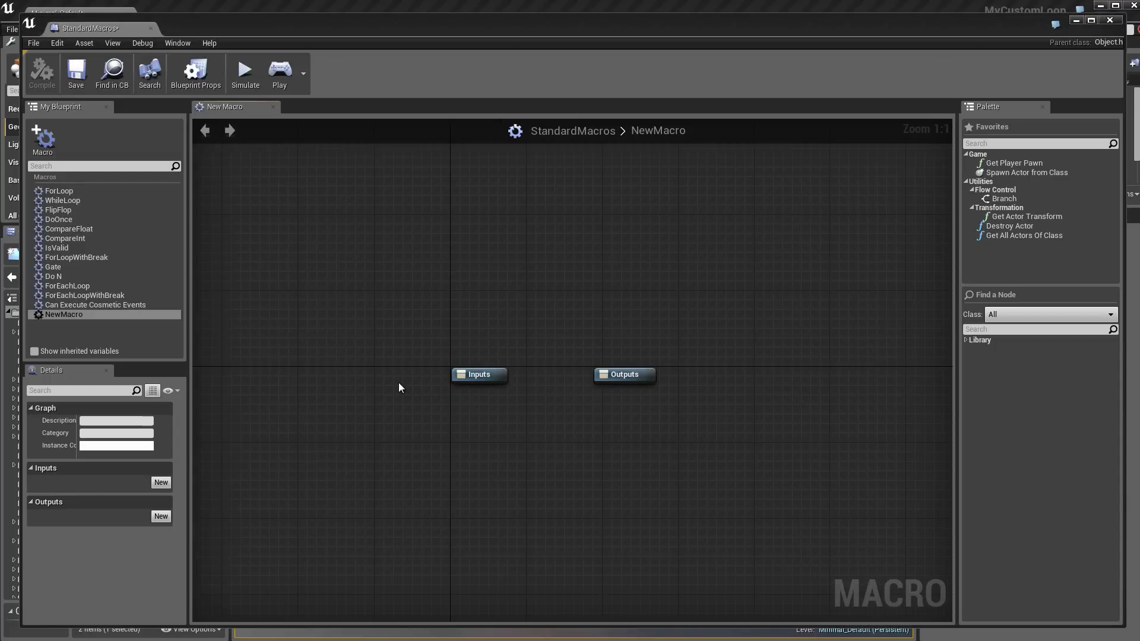
left_click(489, 374)
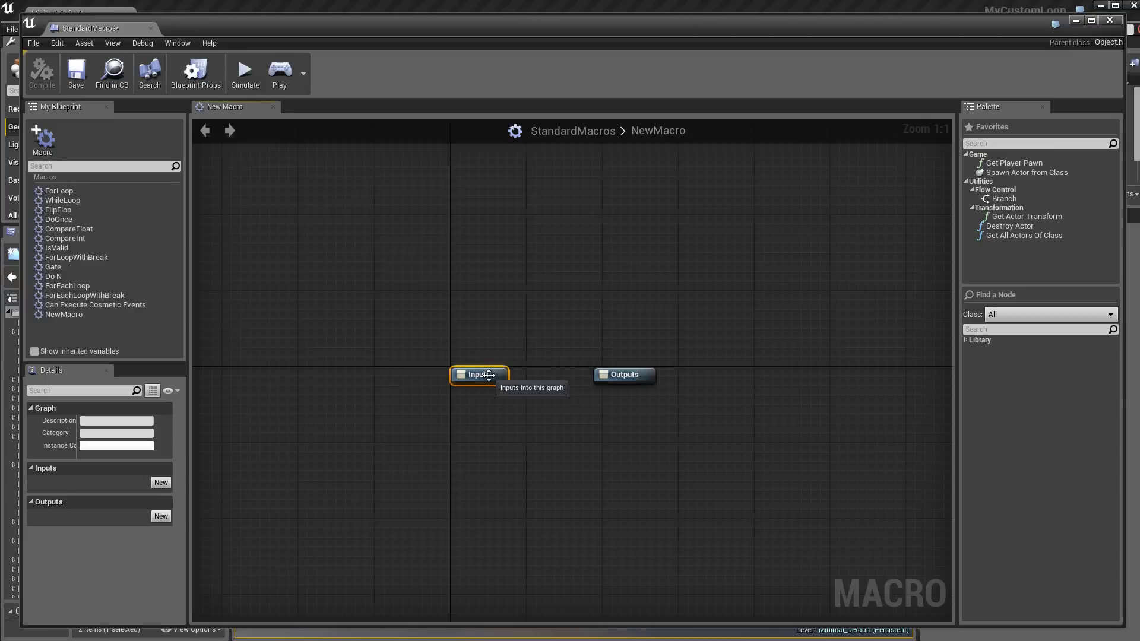
Add an exec input and a float input named Delay to NewMacro
left_click(164, 483)
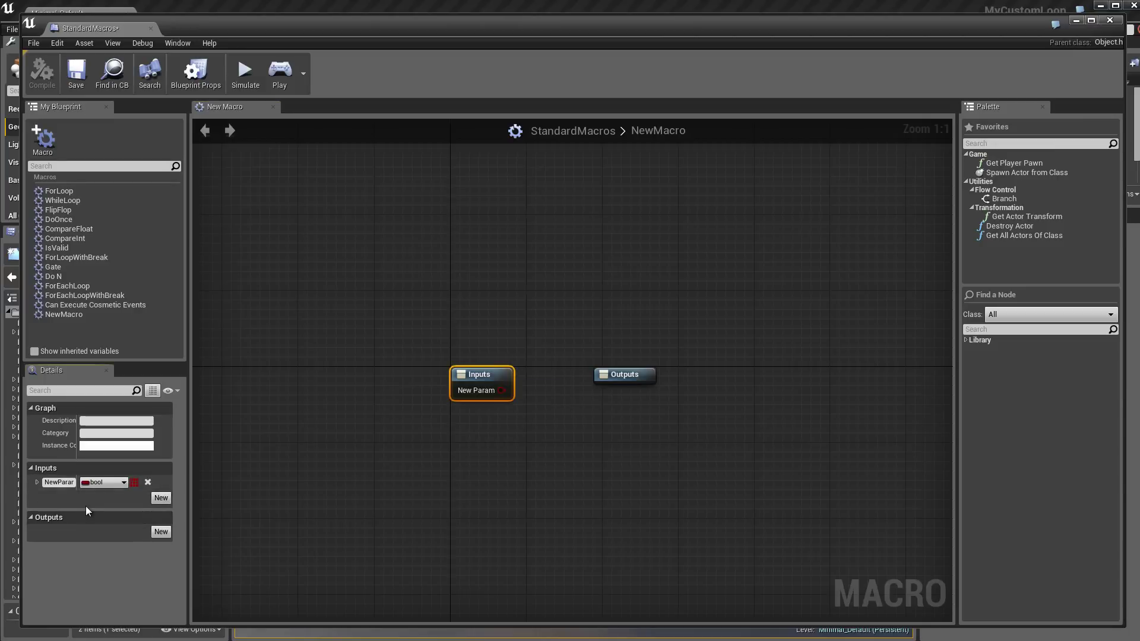
left_click(122, 483)
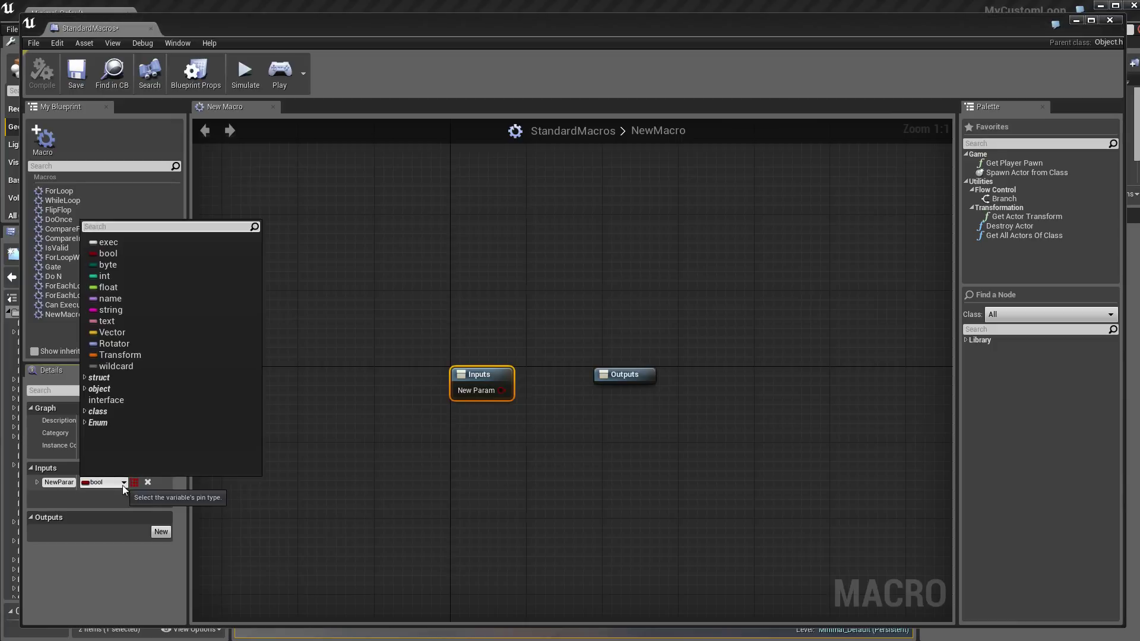
left_click(126, 243)
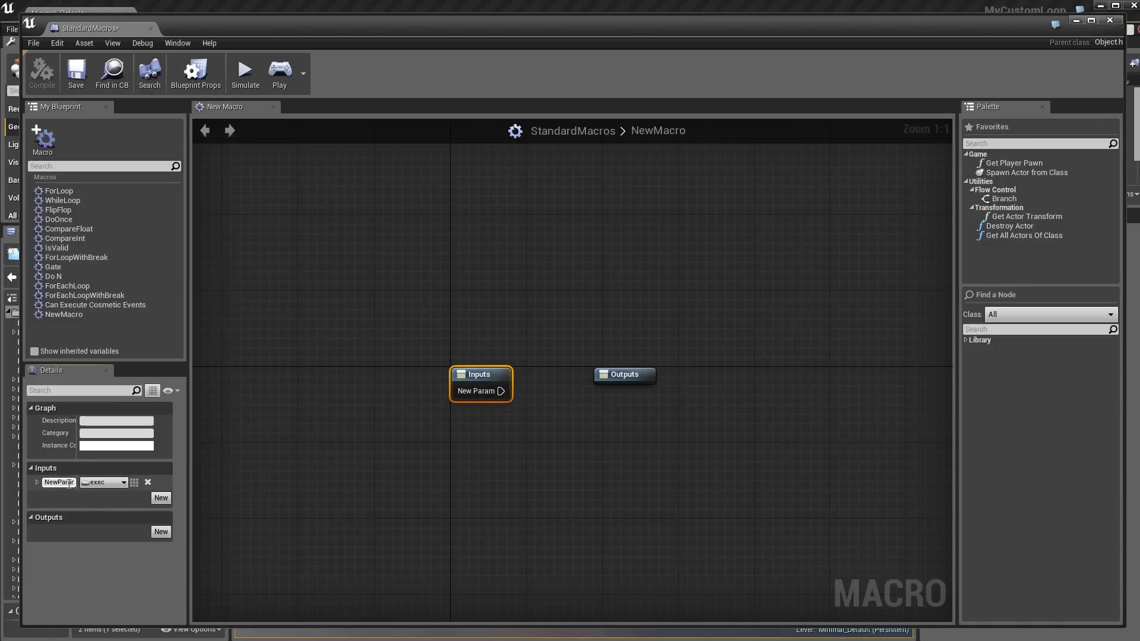
left_click(161, 498)
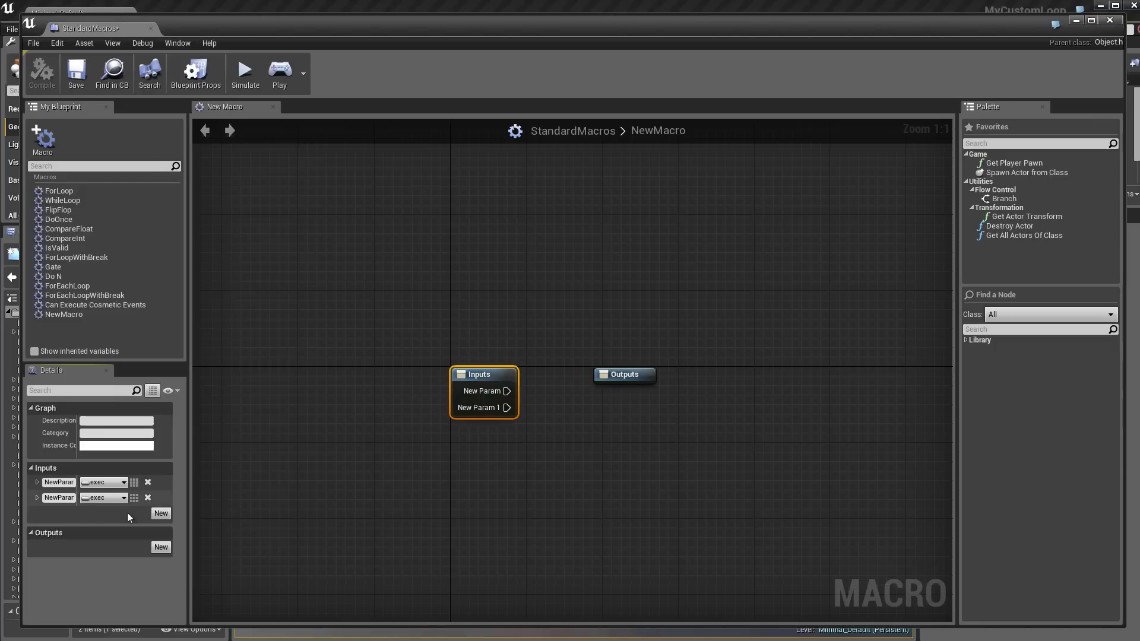
left_click(46, 498)
type("delay")
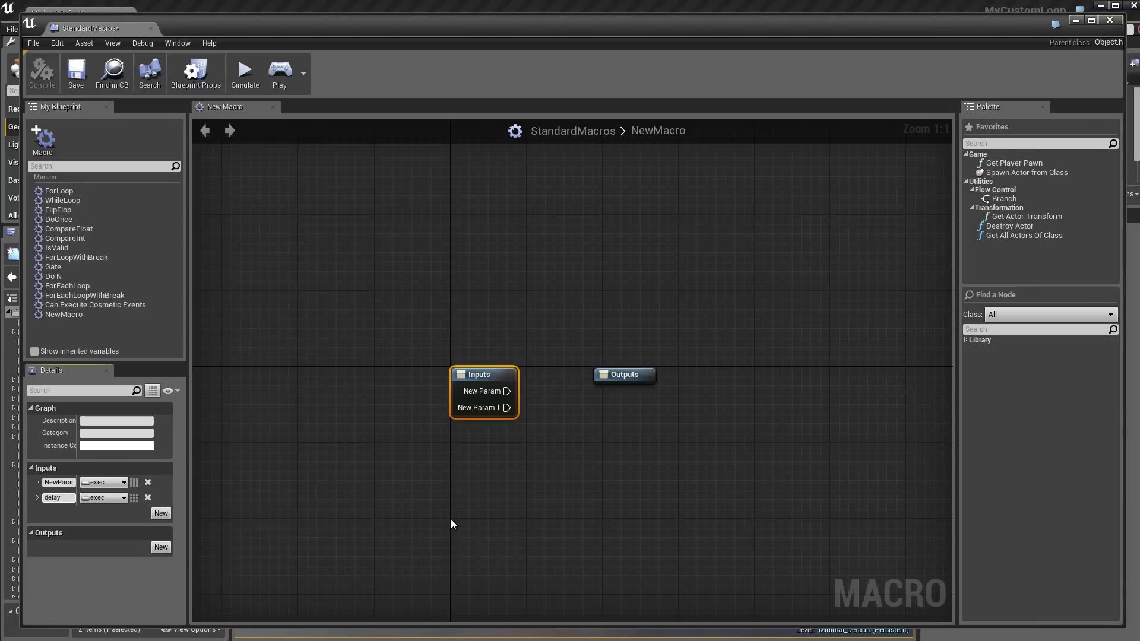
left_click(115, 499)
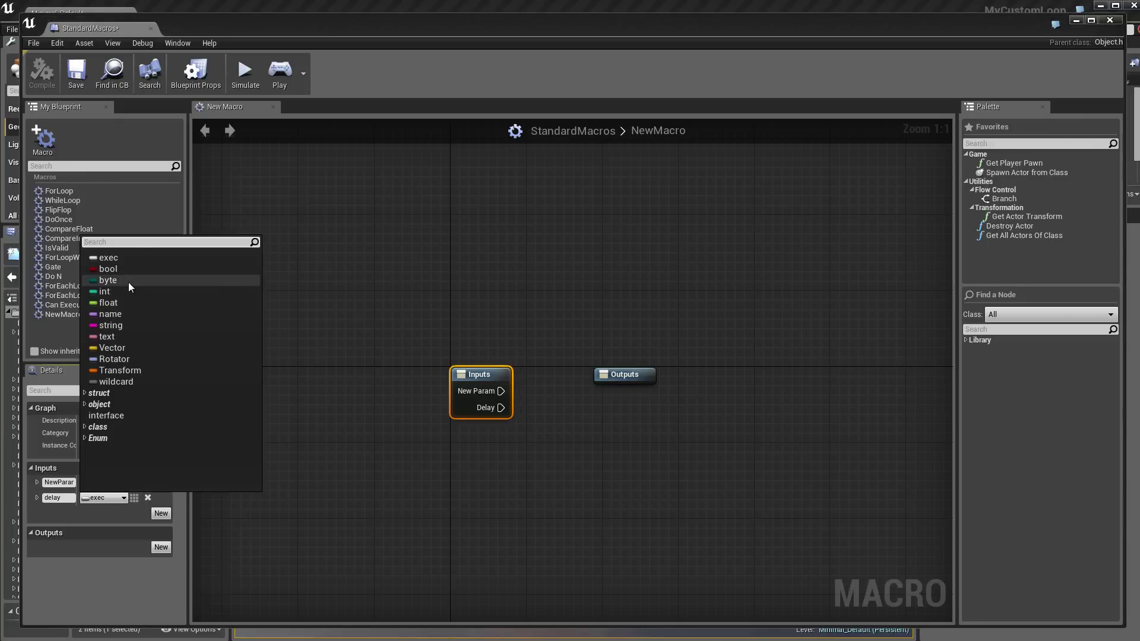
left_click(116, 305)
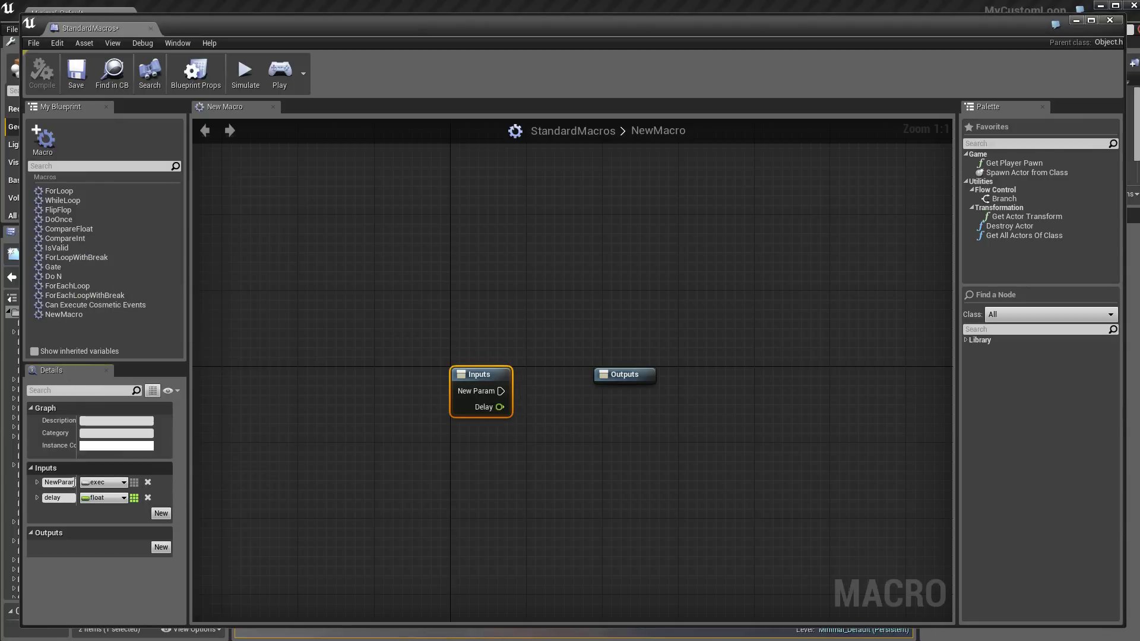
Add a third, boolean input named Condition
left_click(157, 515)
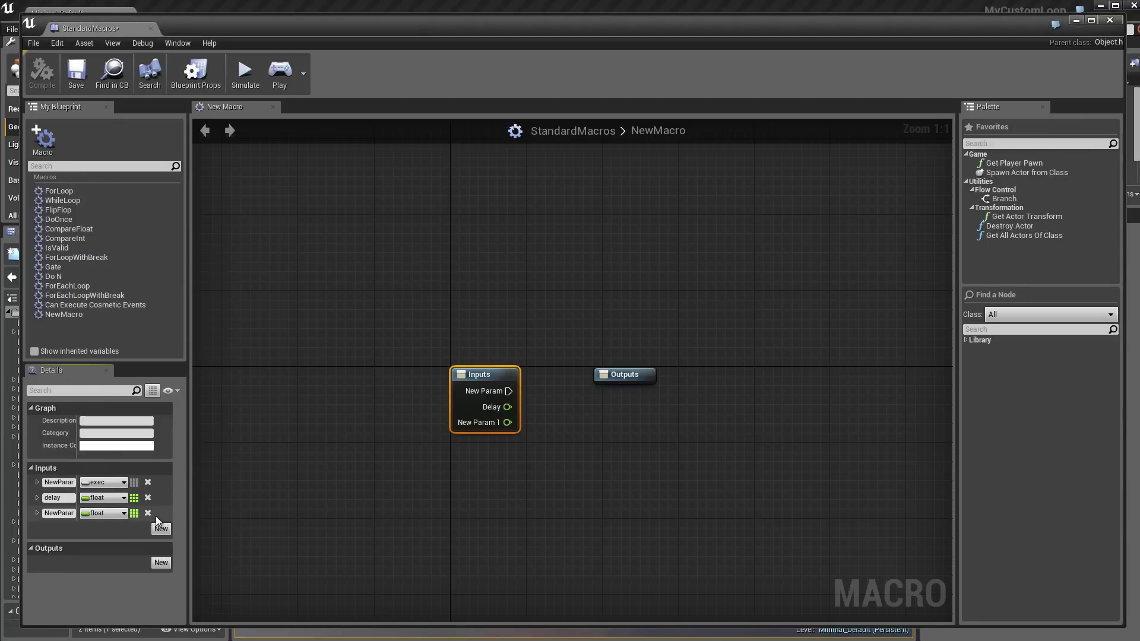
left_click(107, 514)
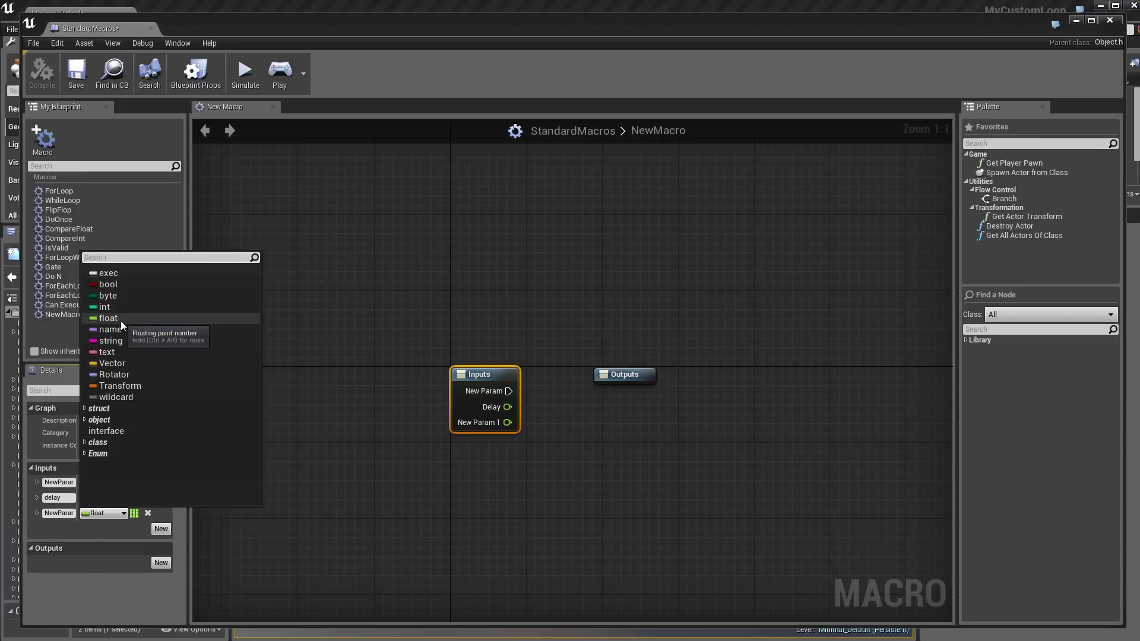
left_click(123, 284)
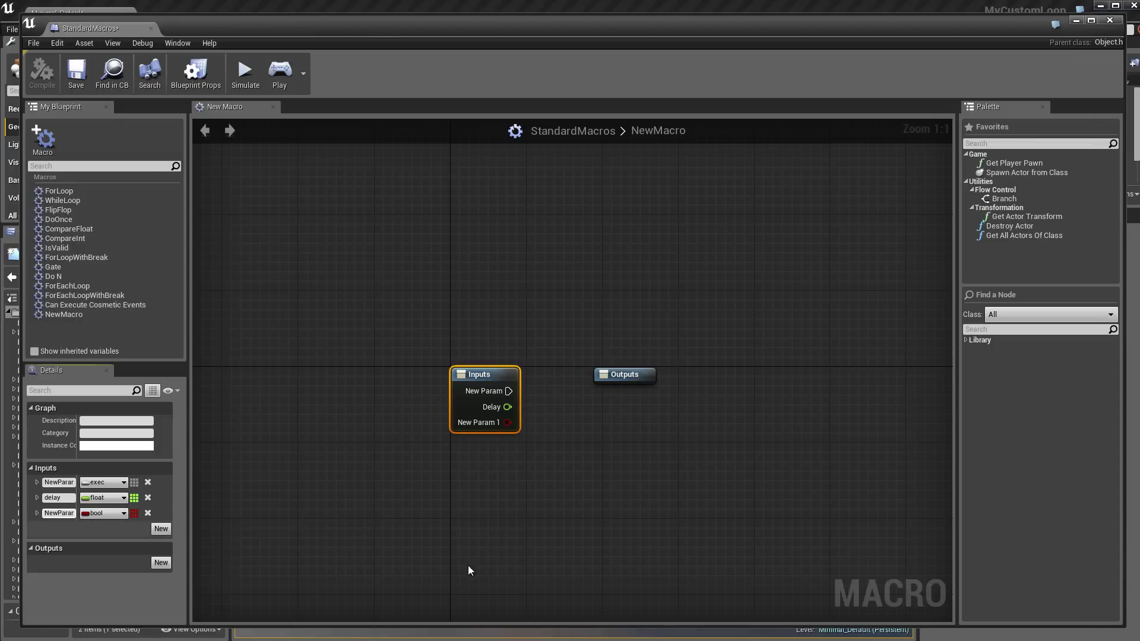
key("BackSpace")
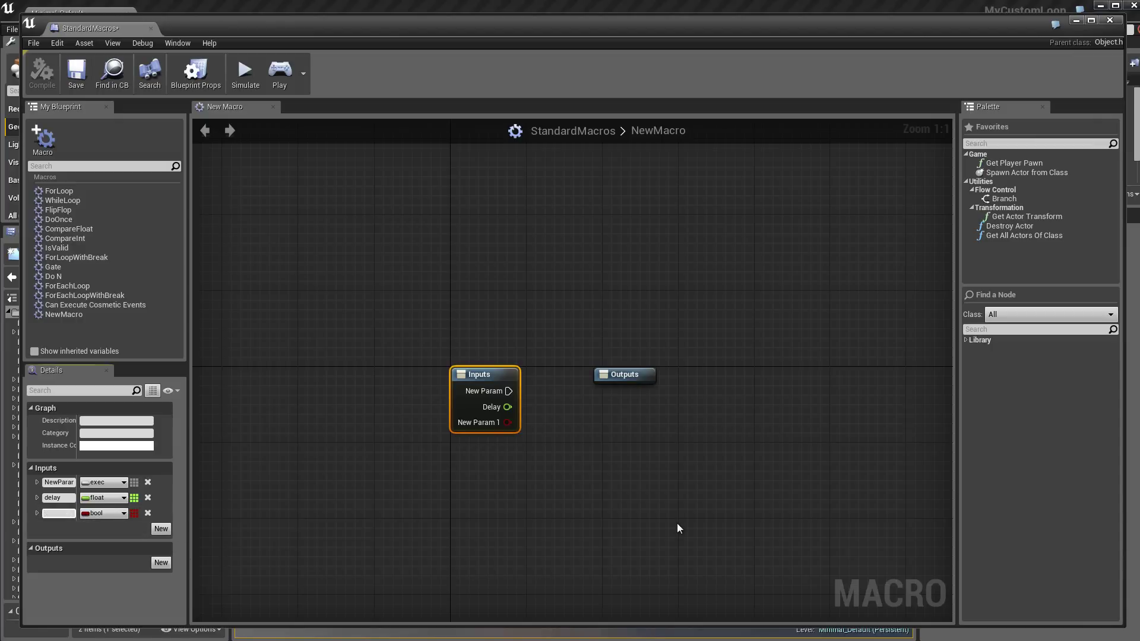
type("condition")
key("Return")
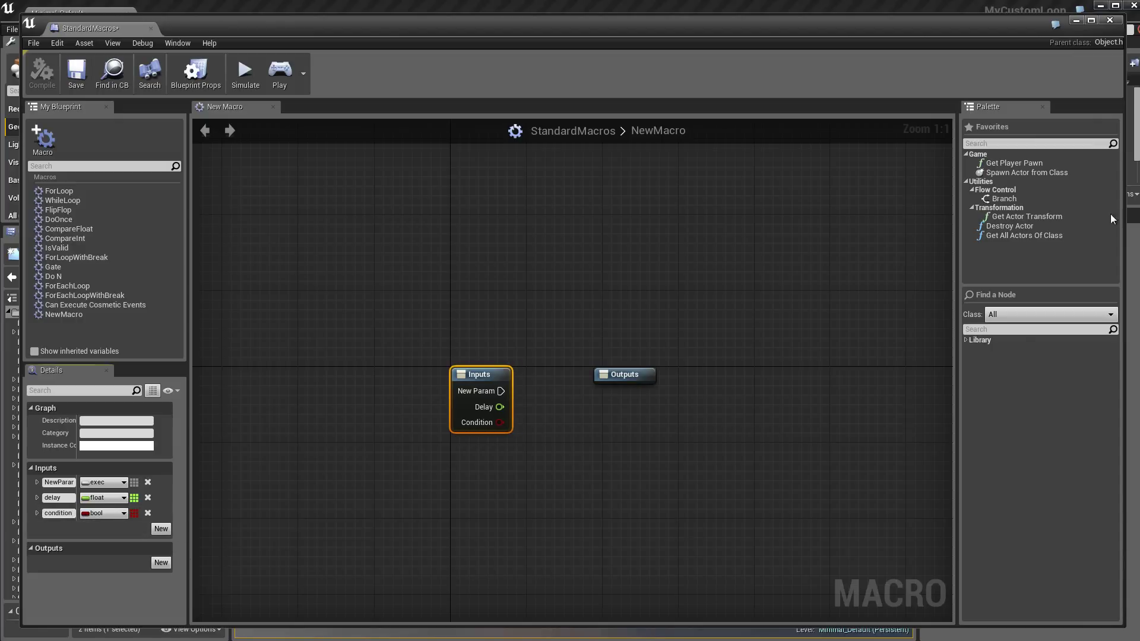
Move the Outputs node further right and add a new output parameter
left_click(623, 374)
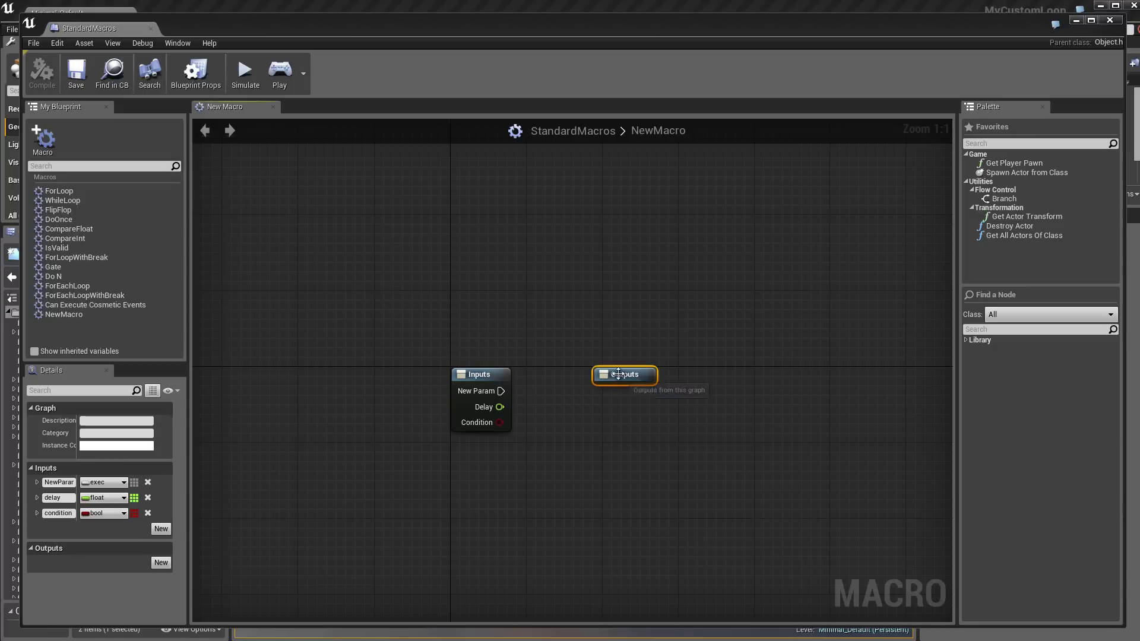
left_click_drag(650, 375, 752, 377)
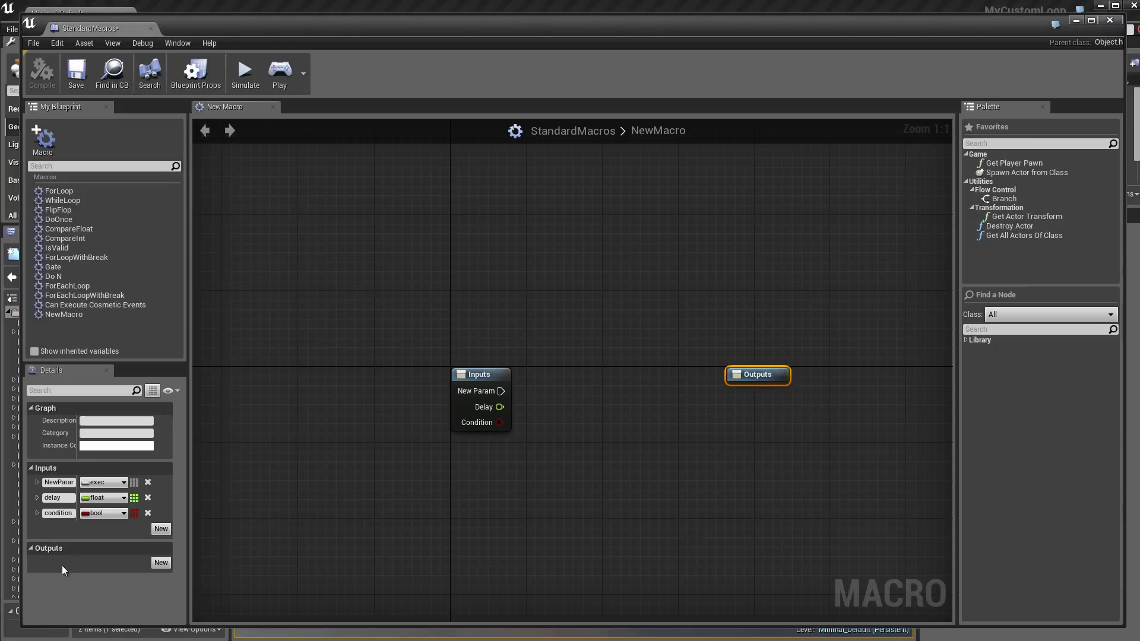
left_click(159, 562)
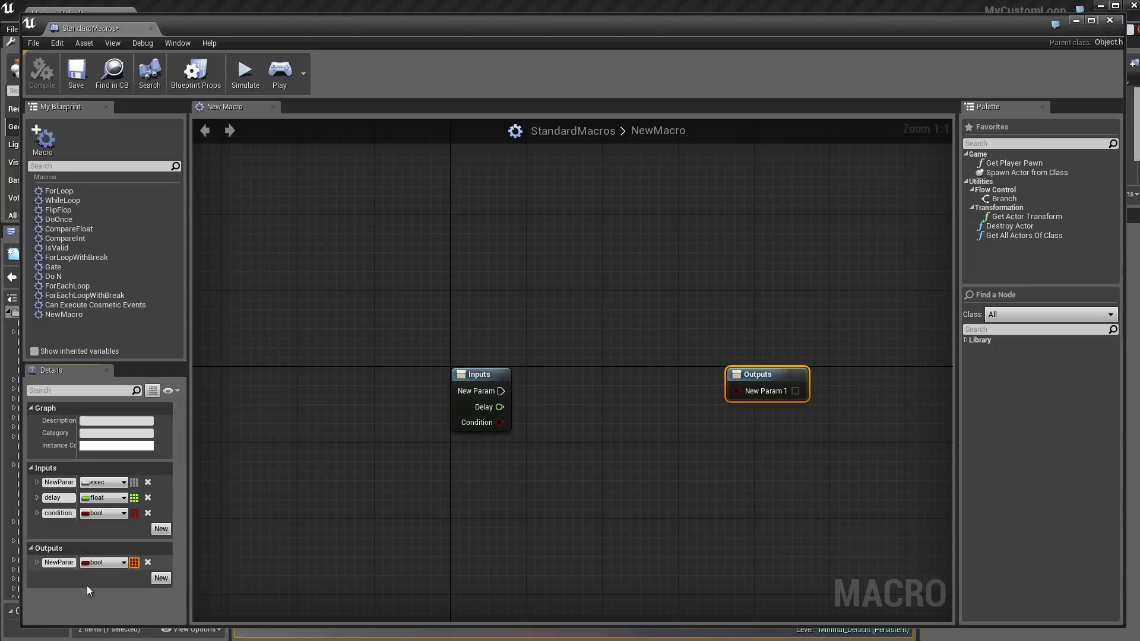
Name the new output Loop Body and make it an exec pin
left_click(48, 564)
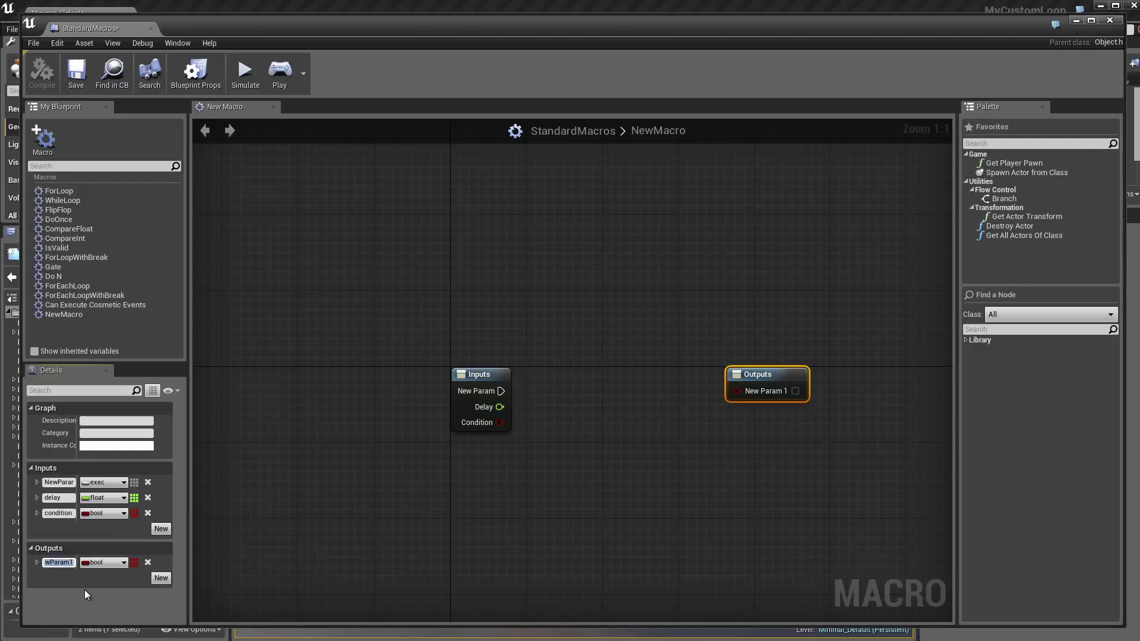
type("Loo")
key("Return")
left_click(115, 564)
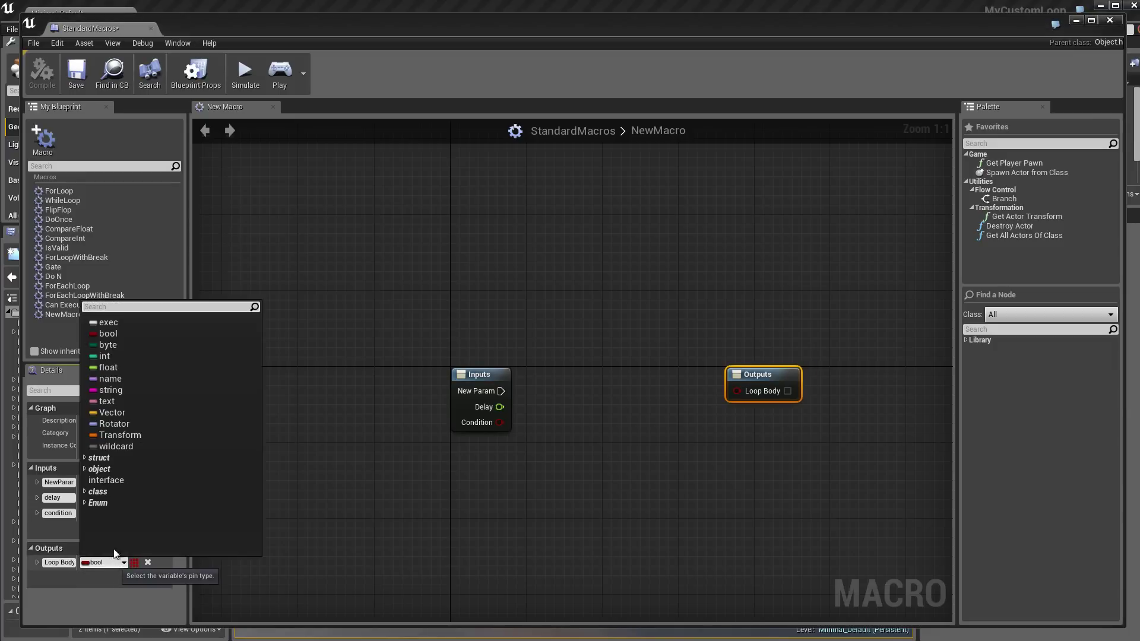
left_click(125, 324)
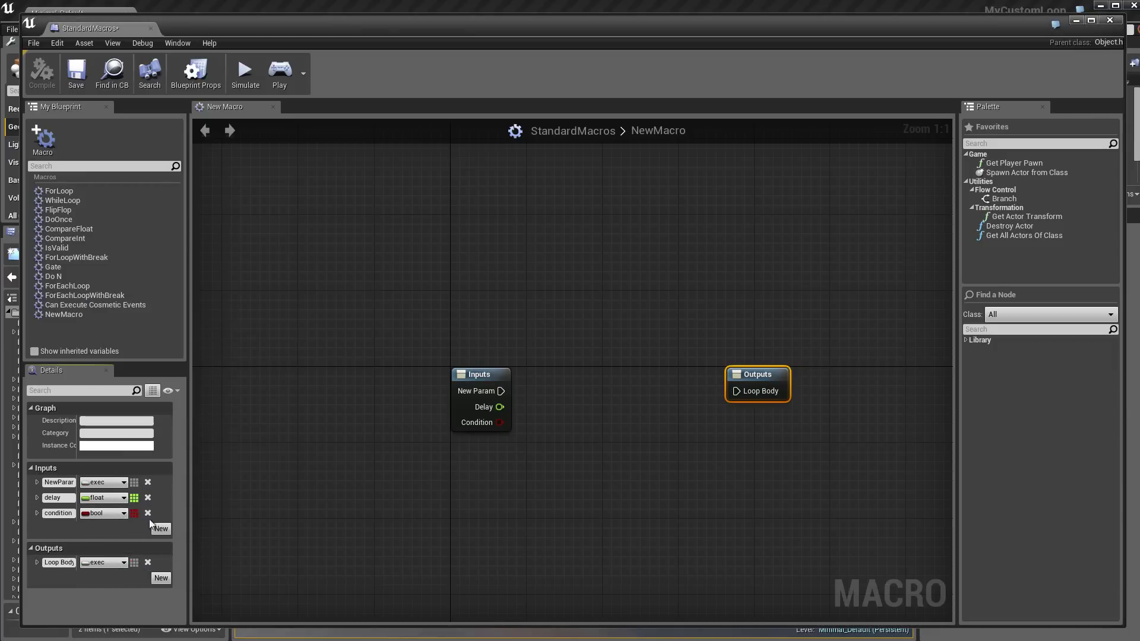
Add a second output named Completed
left_click(160, 578)
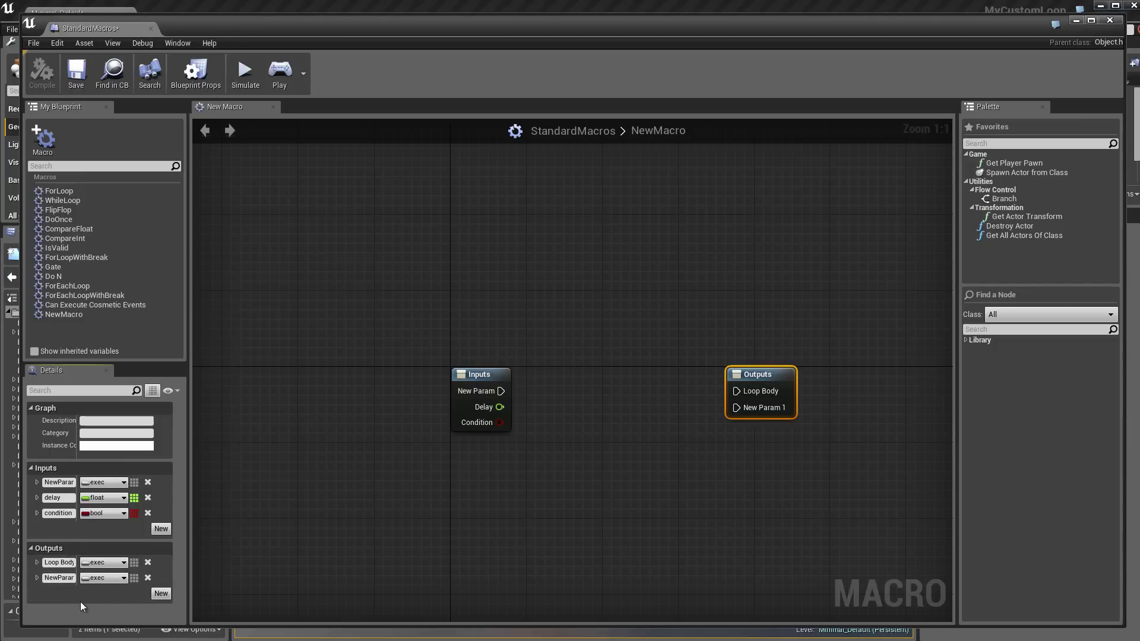
double_click(62, 576)
type("Co")
type("mpleted")
key("Return")
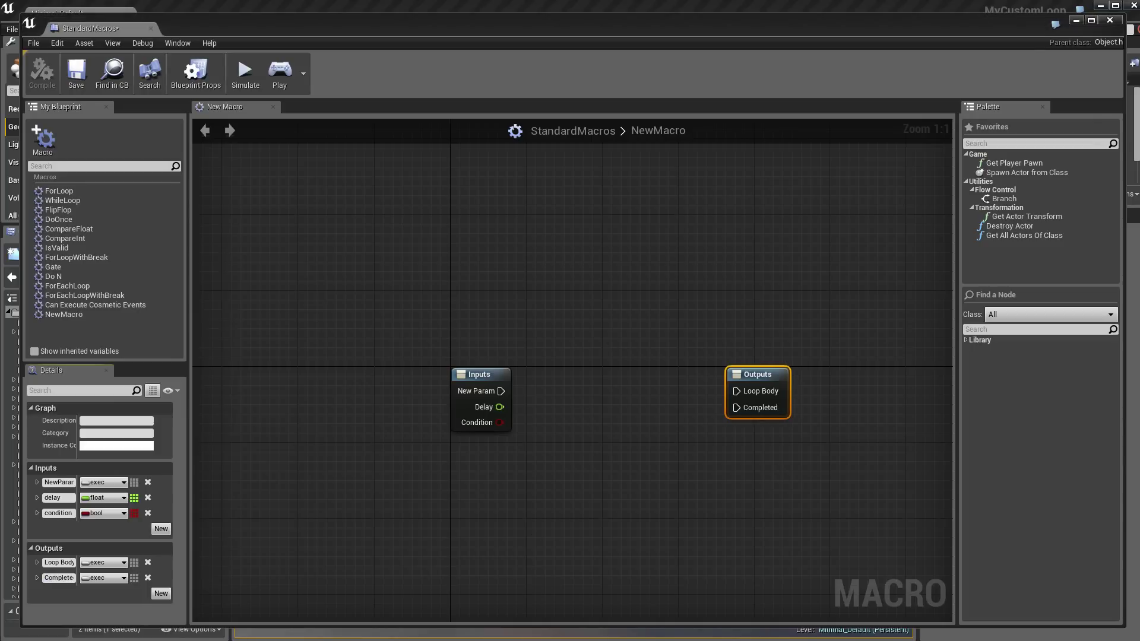
left_click(565, 284)
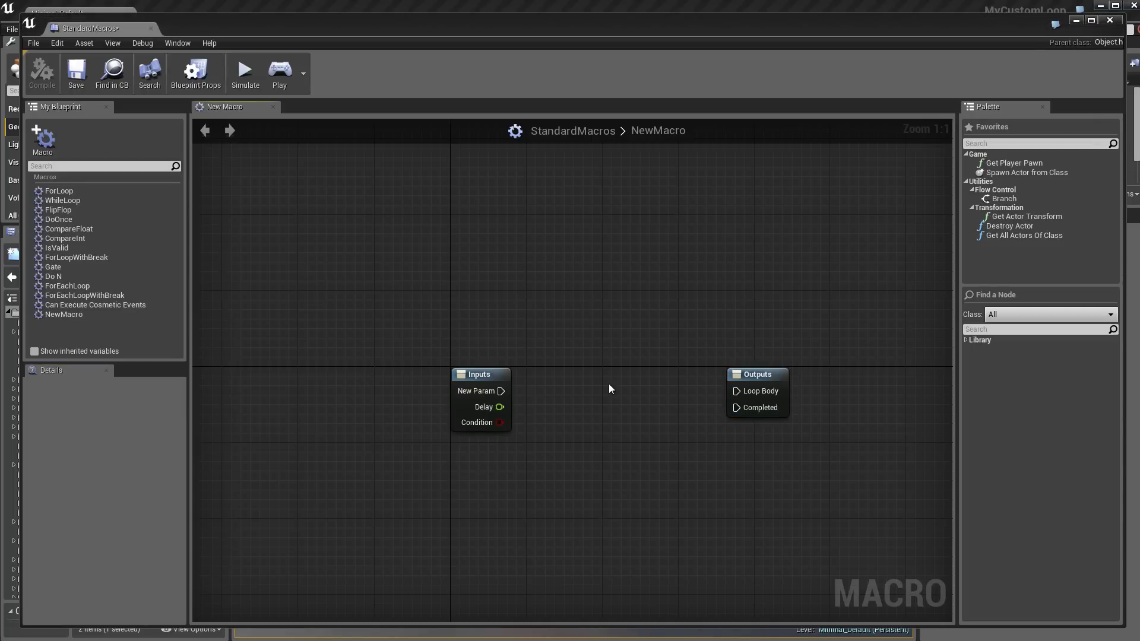
Add a Branch node after Inputs and a Sequence node on Branch's False output
mouse_move(1003, 199)
left_mouse_down()
mouse_move(623, 310)
mouse_move(569, 355)
left_mouse_up()
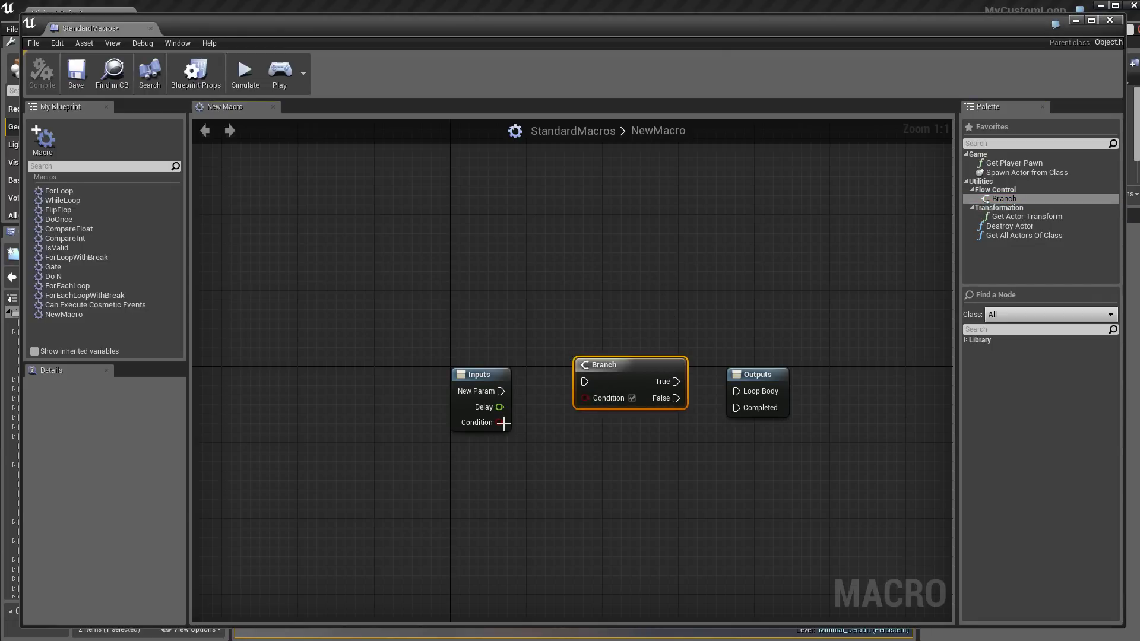
mouse_move(495, 393)
left_mouse_down()
mouse_move(467, 383)
mouse_move(585, 382)
mouse_move(583, 365)
left_mouse_up()
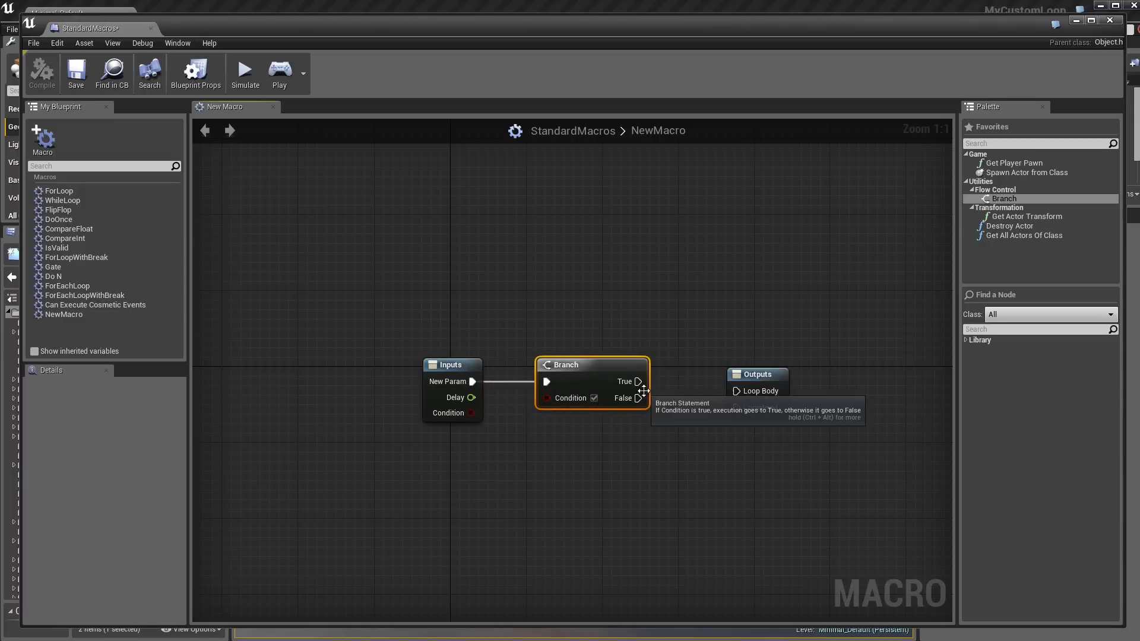
left_click_drag(637, 398, 674, 496)
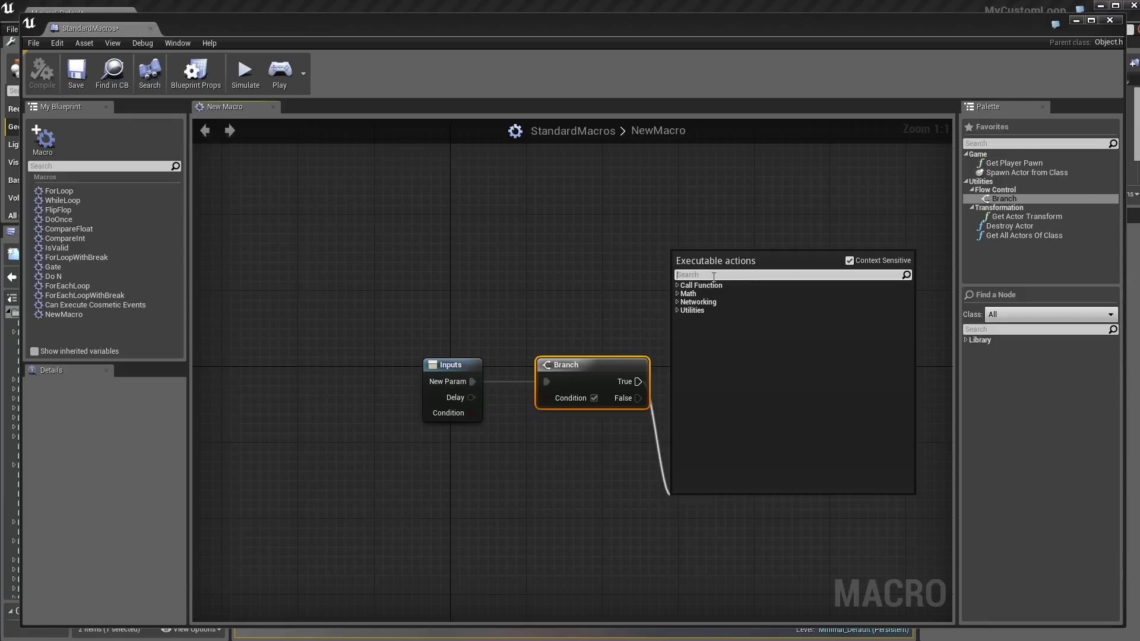
type("se")
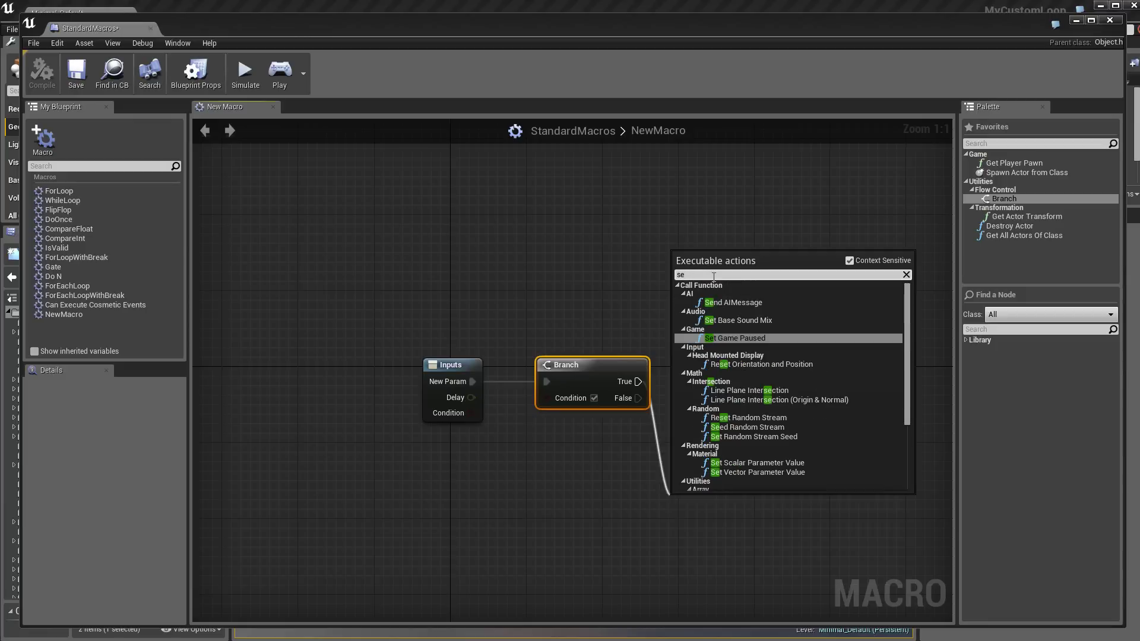
type("q")
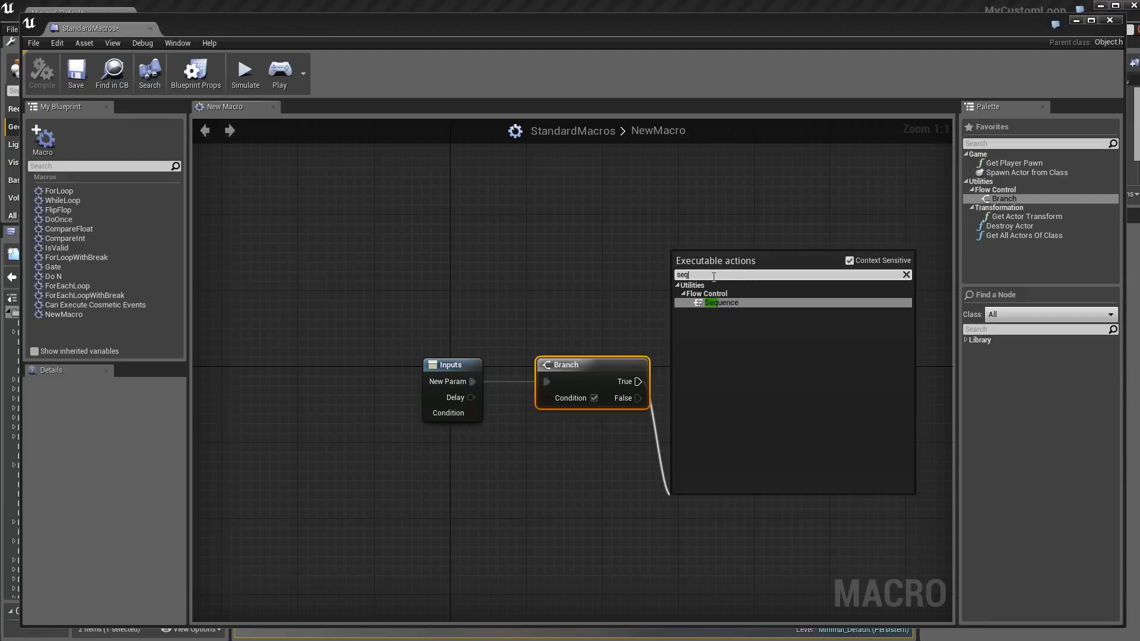
left_click(721, 304)
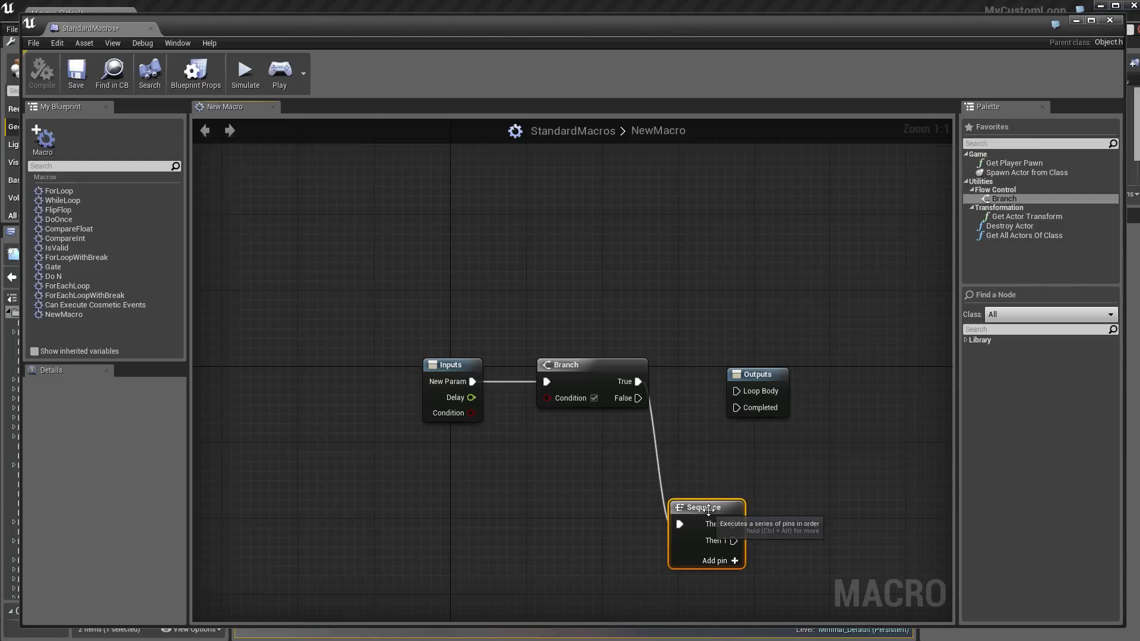
left_click_drag(702, 506, 702, 468)
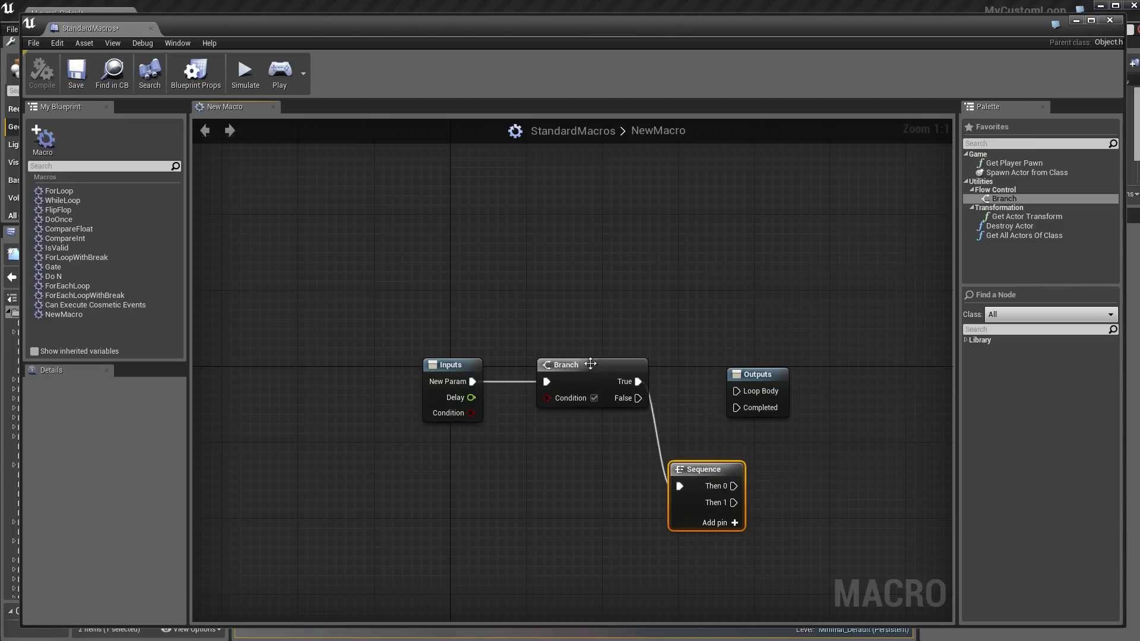
left_click_drag(592, 364, 582, 374)
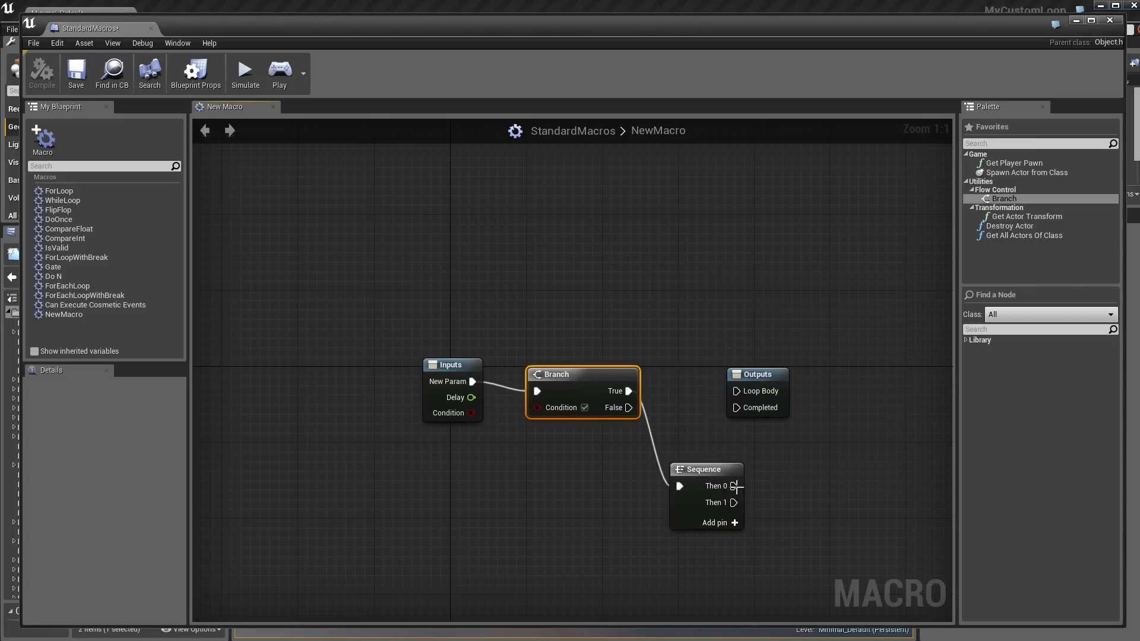
Connect Sequence's Then 0 to Loop Body and drag a new wire off Then 1
mouse_move(733, 486)
left_mouse_down()
mouse_move(735, 392)
mouse_move(869, 376)
left_mouse_up()
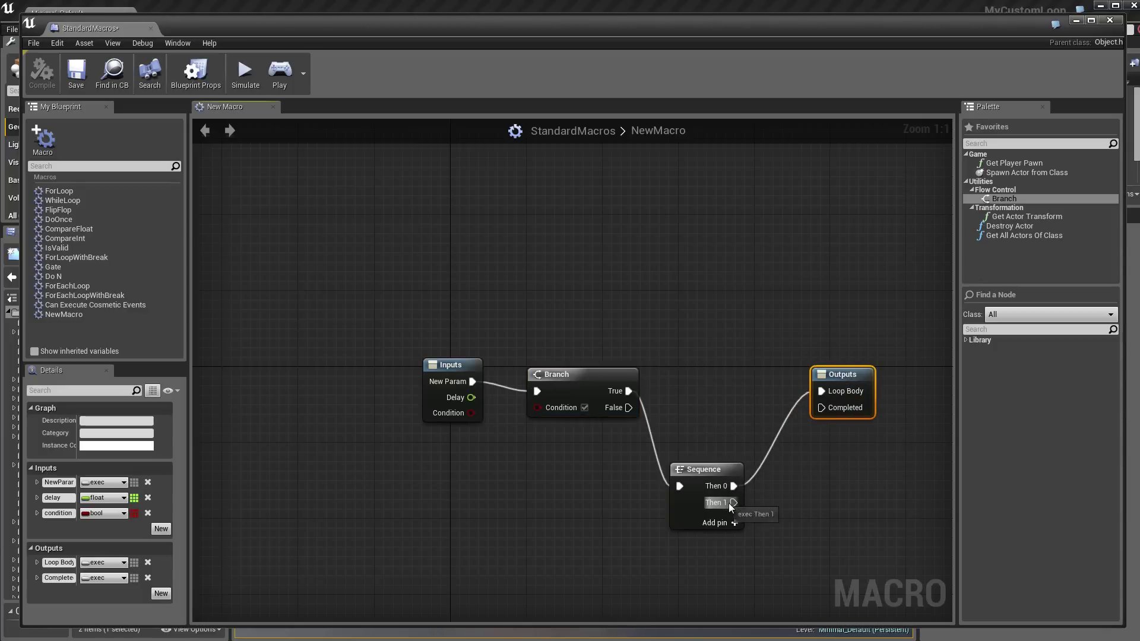
left_click_drag(734, 502, 534, 395)
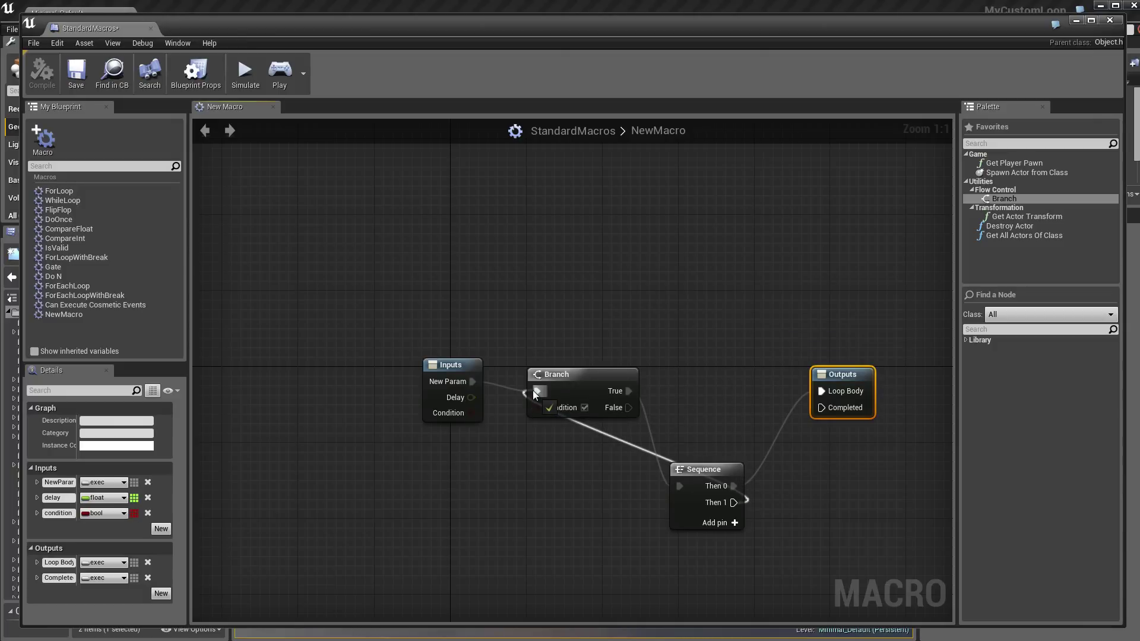
mouse_move(534, 394)
left_mouse_down()
mouse_move(800, 509)
mouse_move(795, 493)
left_mouse_up()
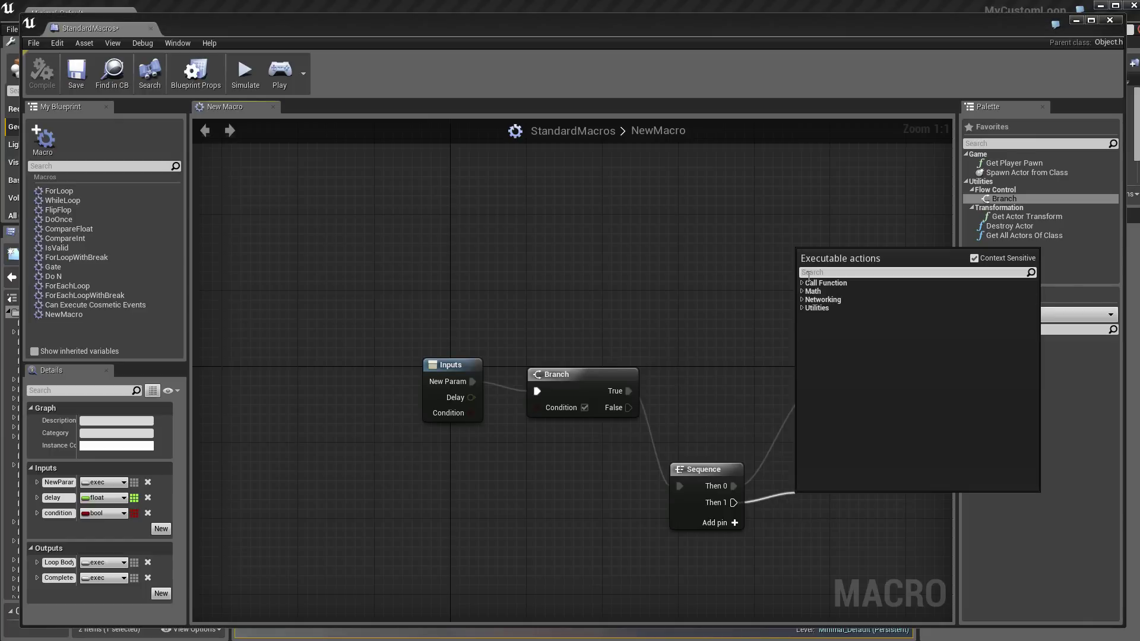
With Context Sensitive off, search 'dela' and add a Delay node fed by Then 1
type("de")
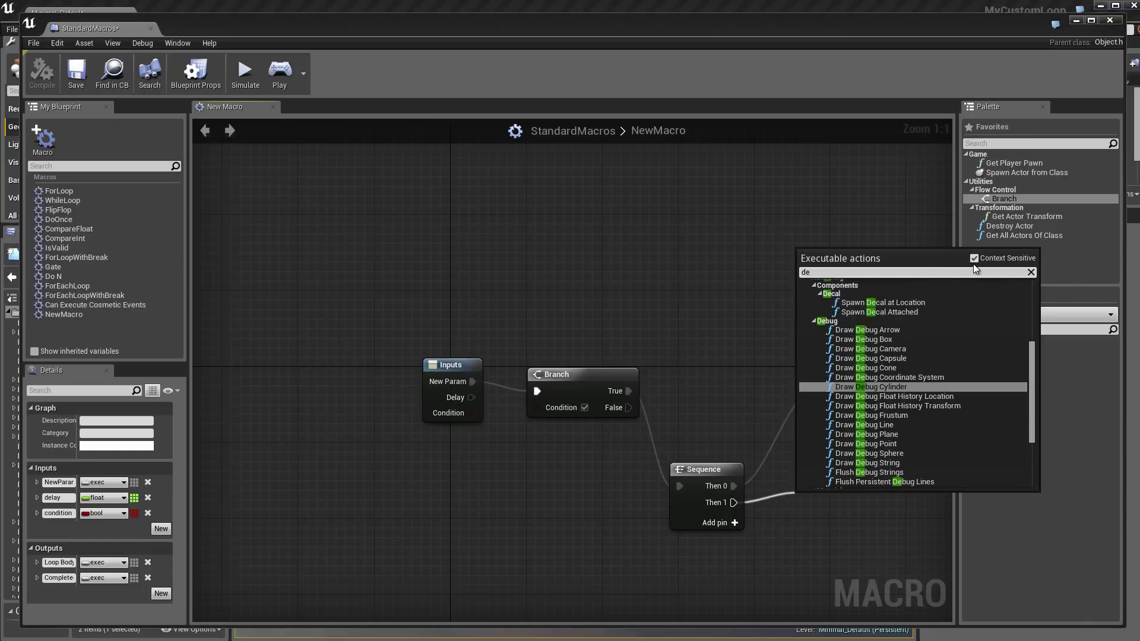
left_click(974, 259)
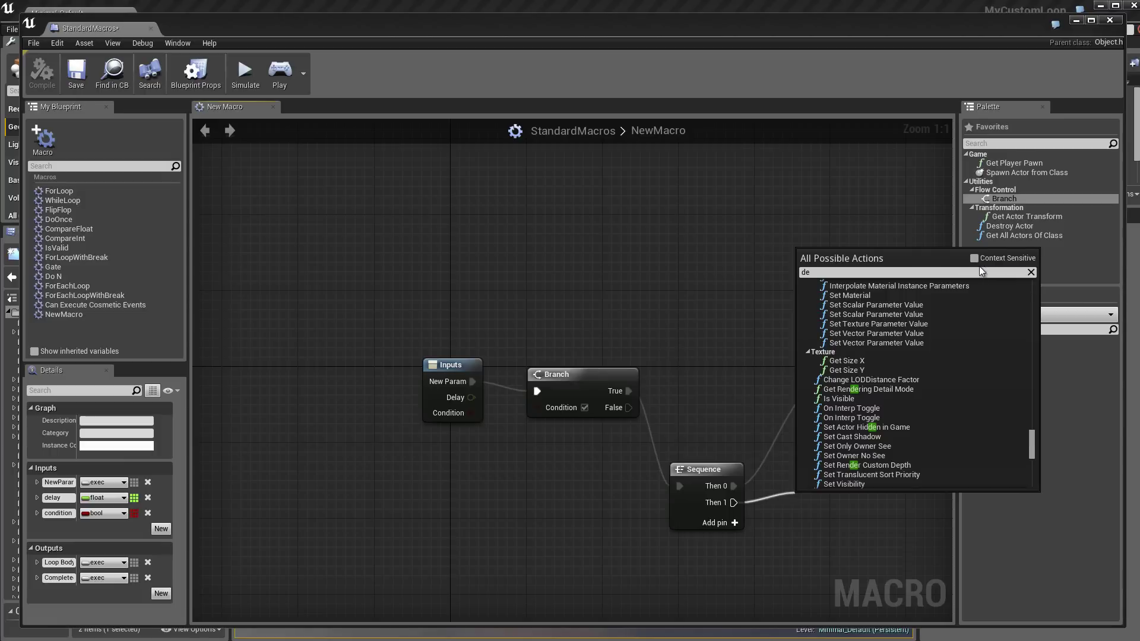
double_click(819, 274)
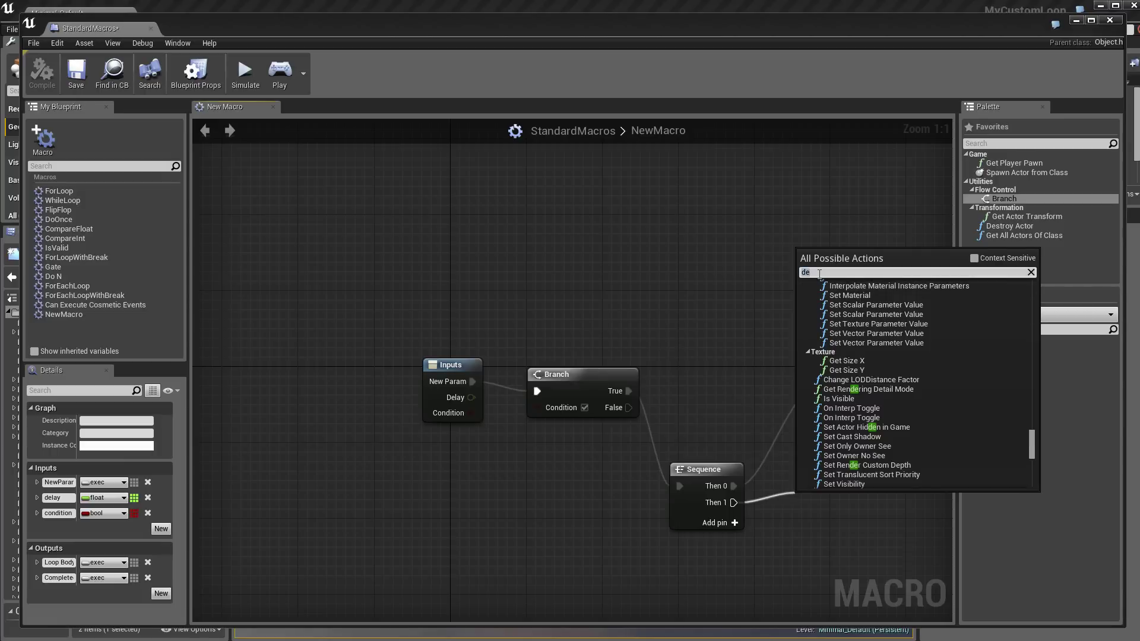
type("l")
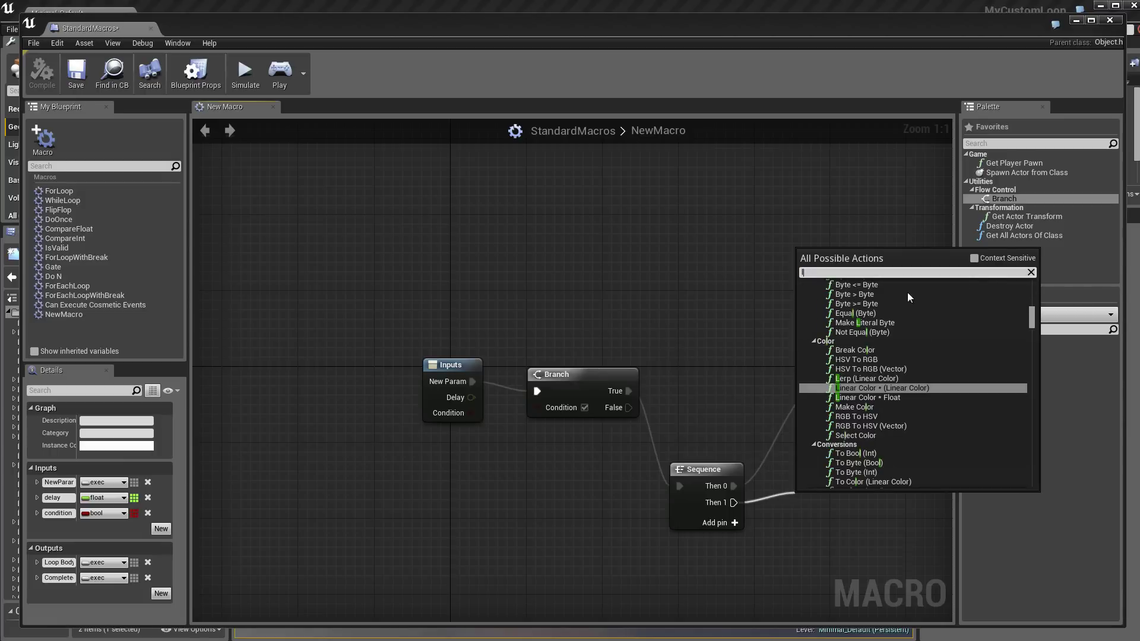
key("BackSpace")
type("del")
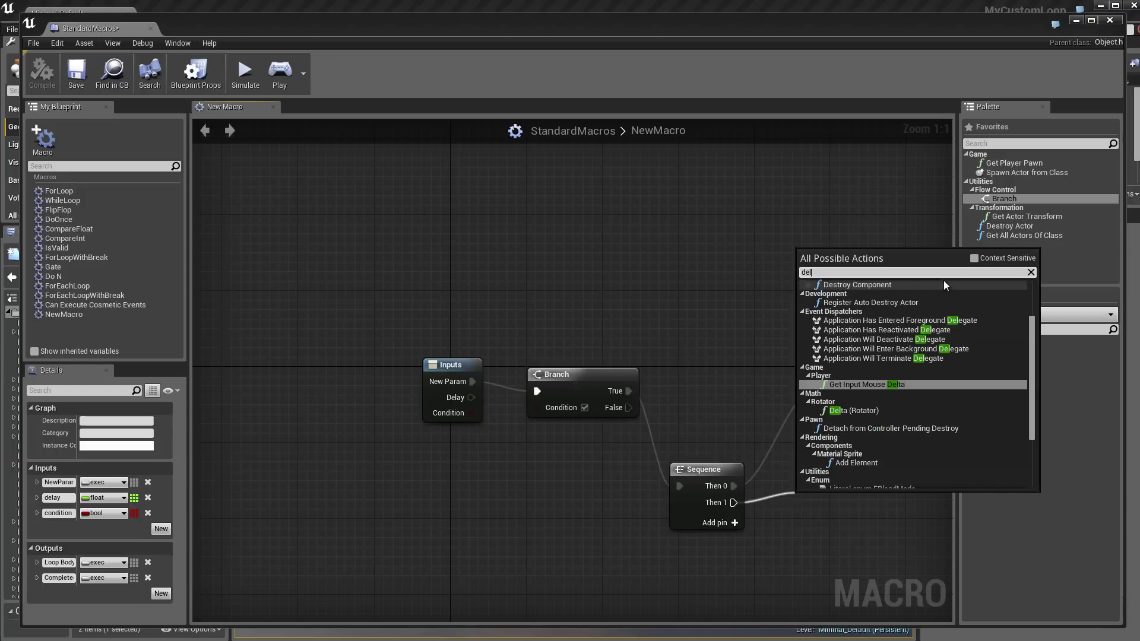
type("a")
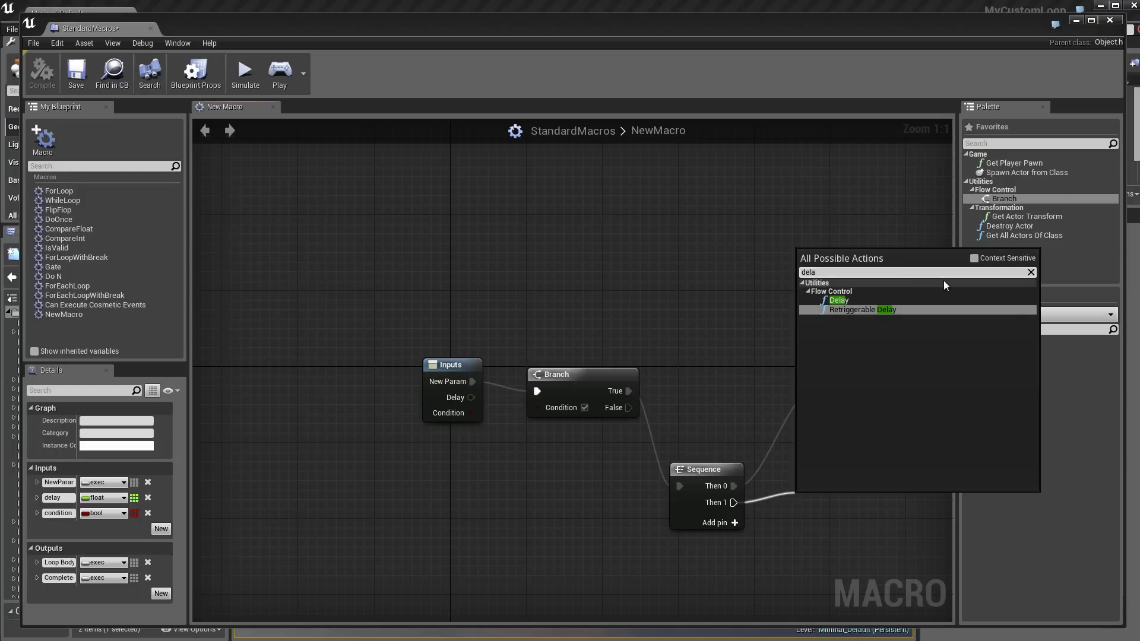
left_click(853, 300)
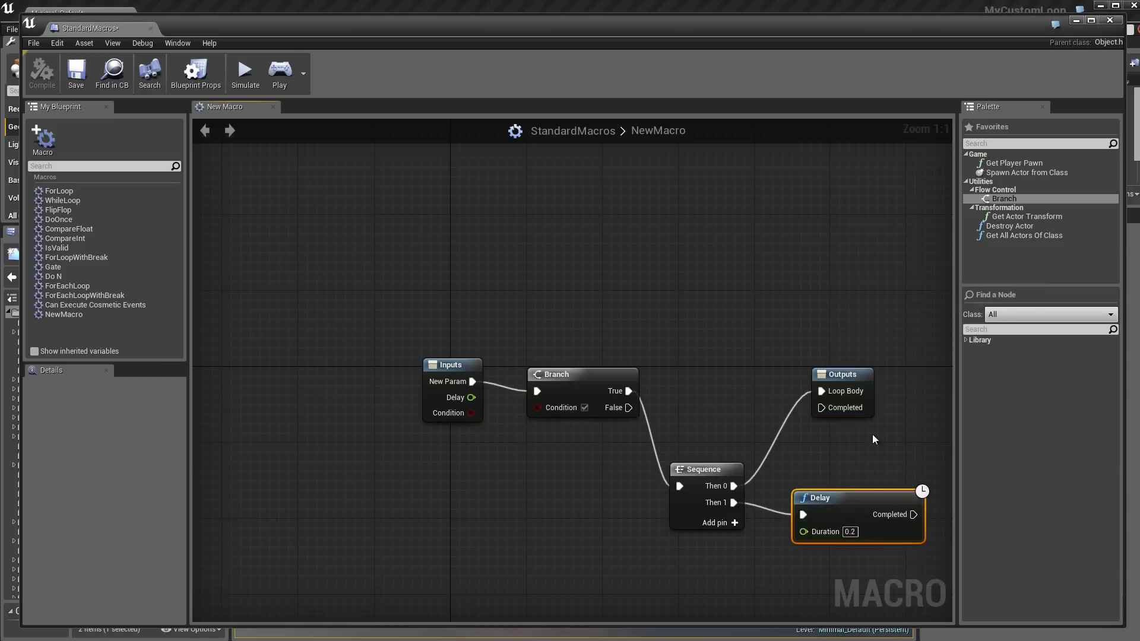
left_click_drag(859, 498, 840, 527)
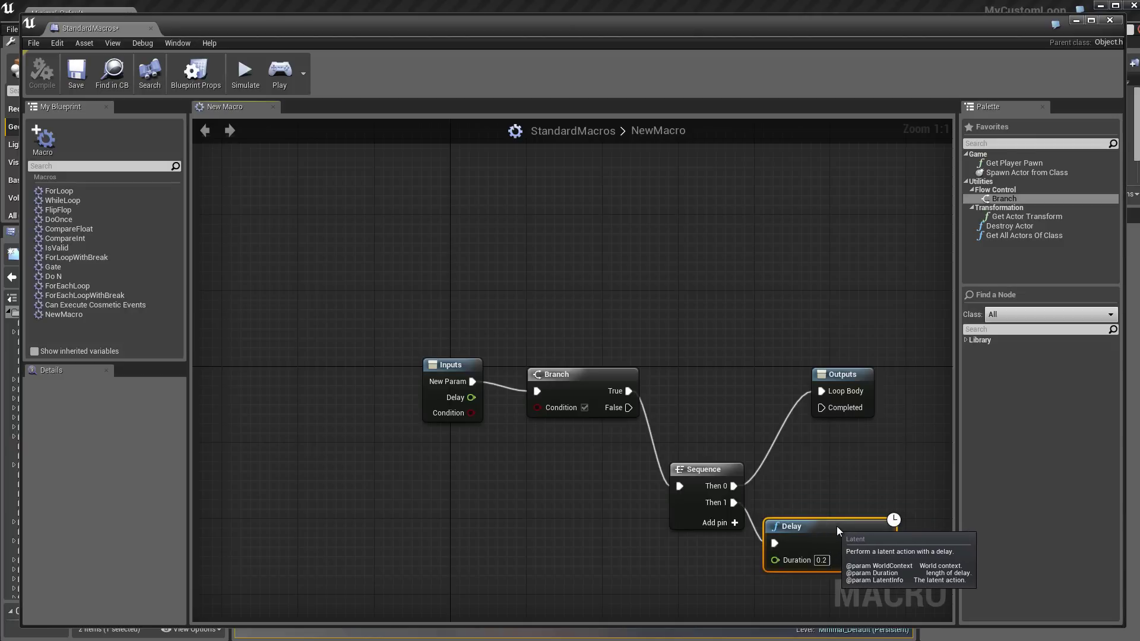
left_click_drag(471, 397, 700, 561)
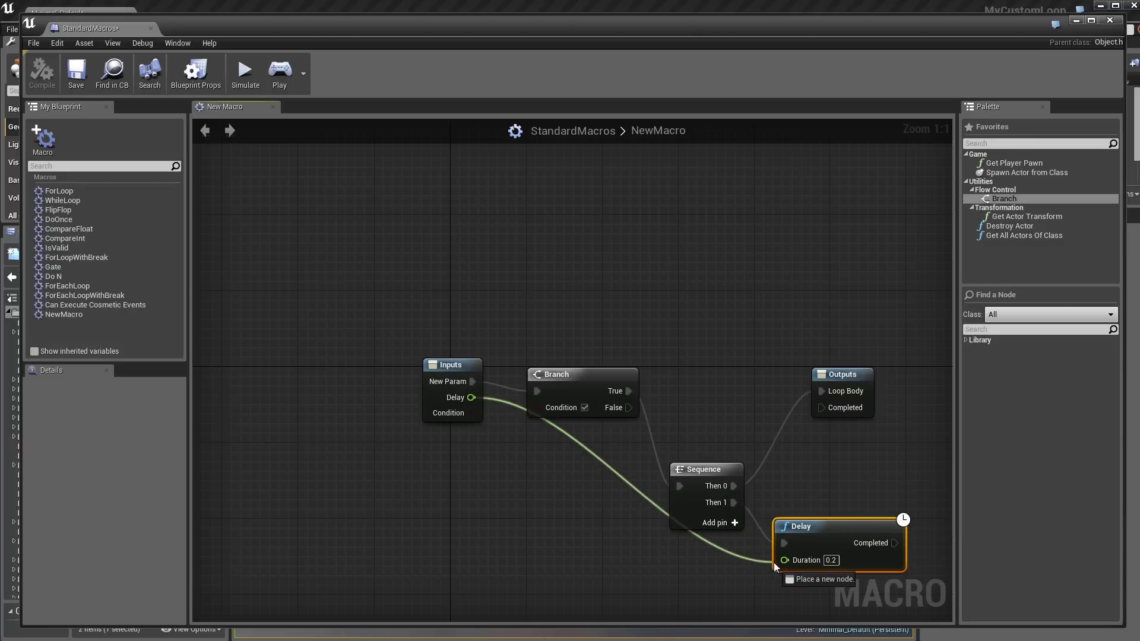
Wire Delay to Duration, Completed back to Branch, Condition to Branch, and rename the macro WhileLoopDelay
left_click_drag(700, 561, 785, 560)
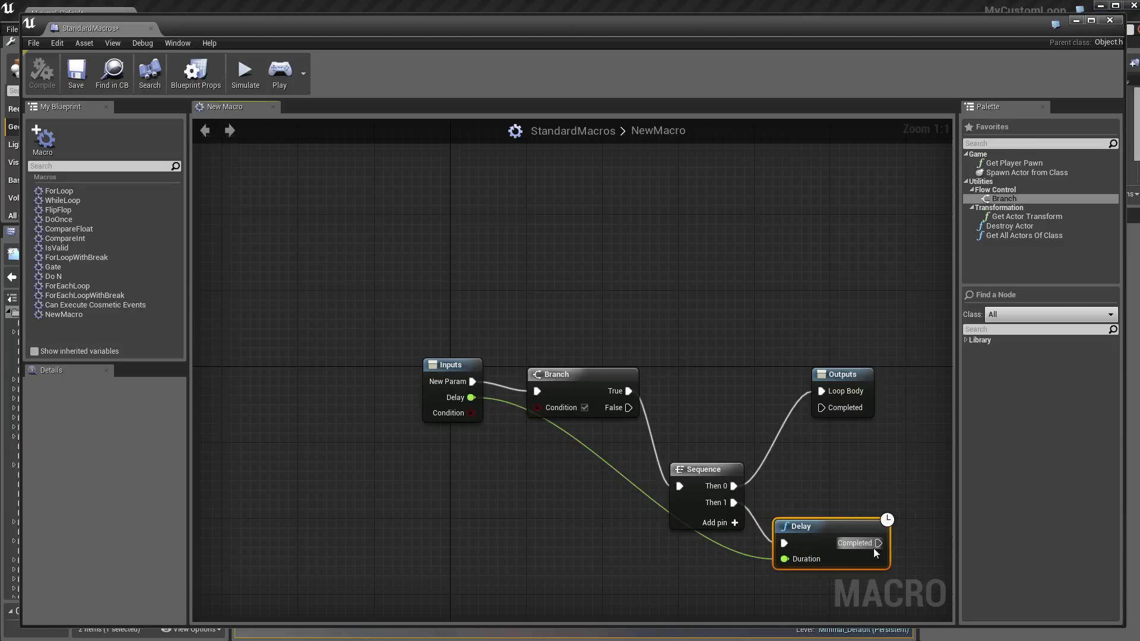
left_click_drag(879, 544, 538, 389)
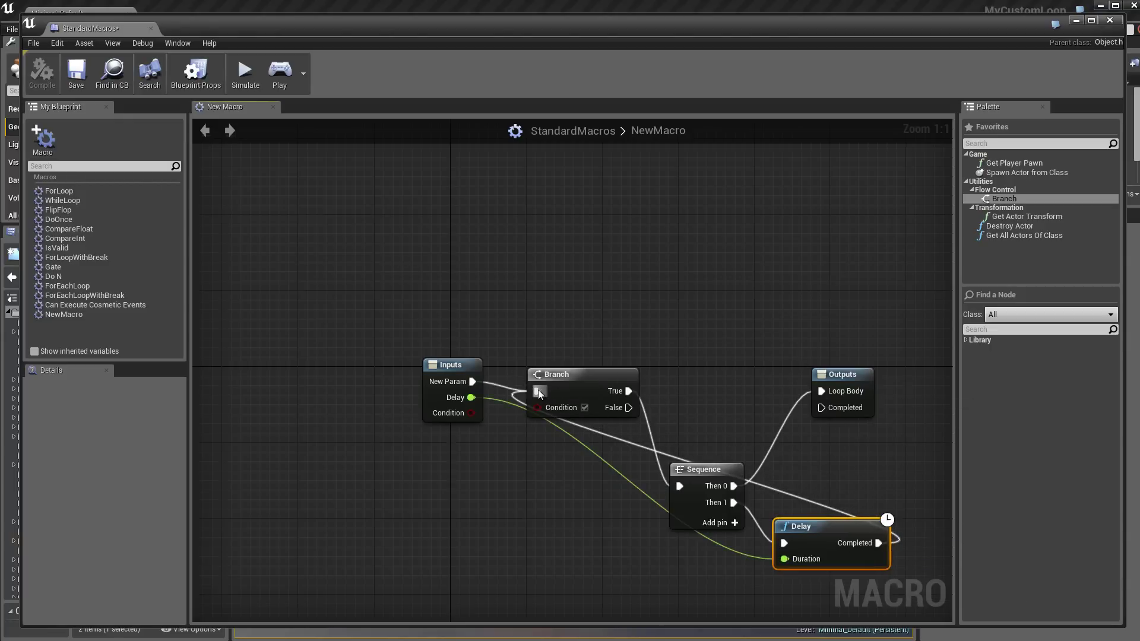
right_click_drag(707, 263, 643, 217)
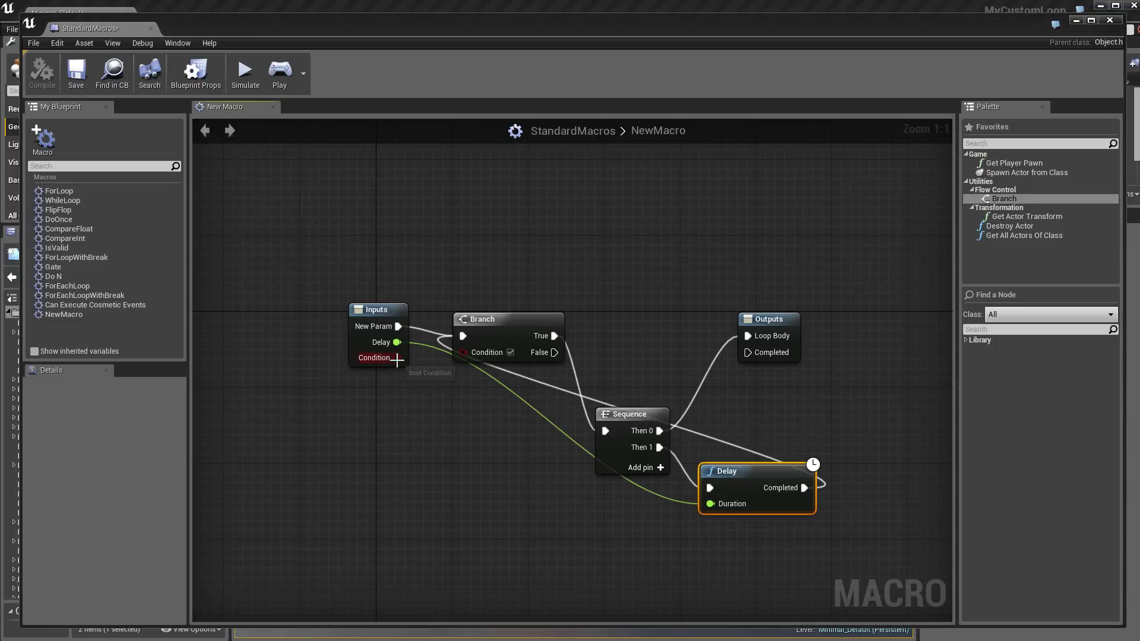
left_click_drag(396, 358, 461, 355)
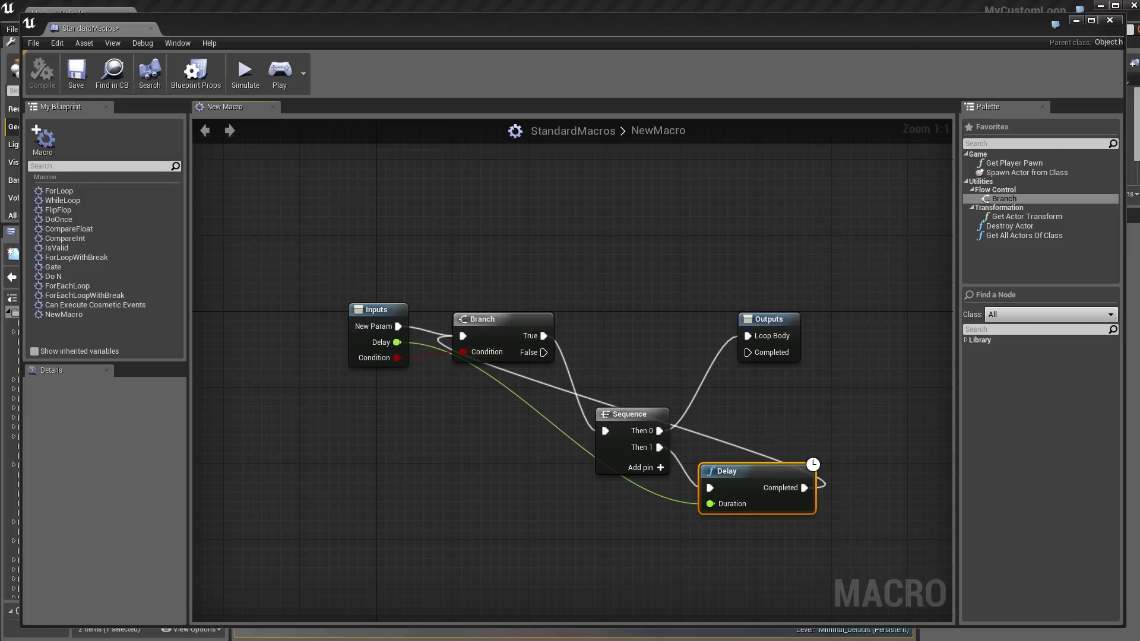
left_click(74, 315)
type("WhileLoopDelay")
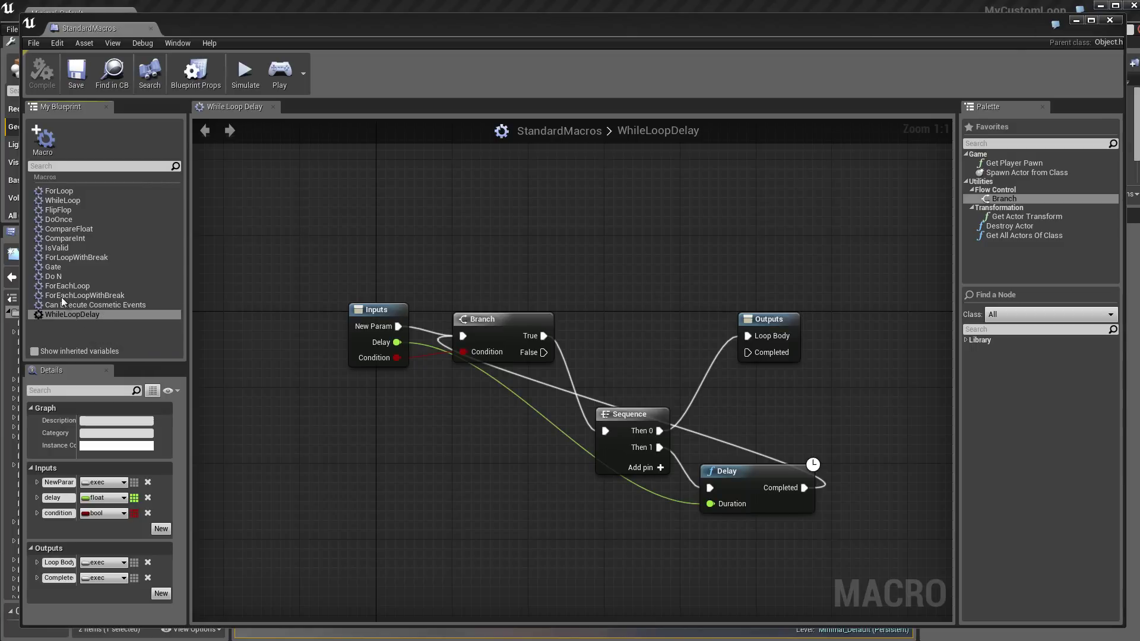
Copy WhileLoop's 'Utilities|Flow Control' category into WhileLoopDelay's Category field, then save StandardMacros
left_click(59, 200)
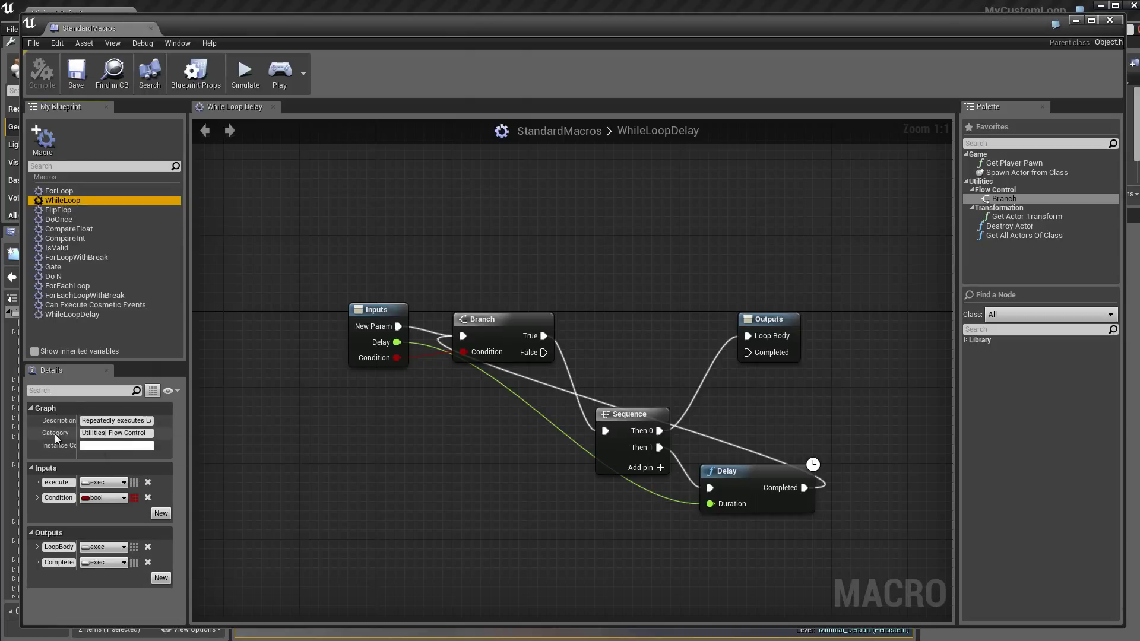
mouse_move(57, 437)
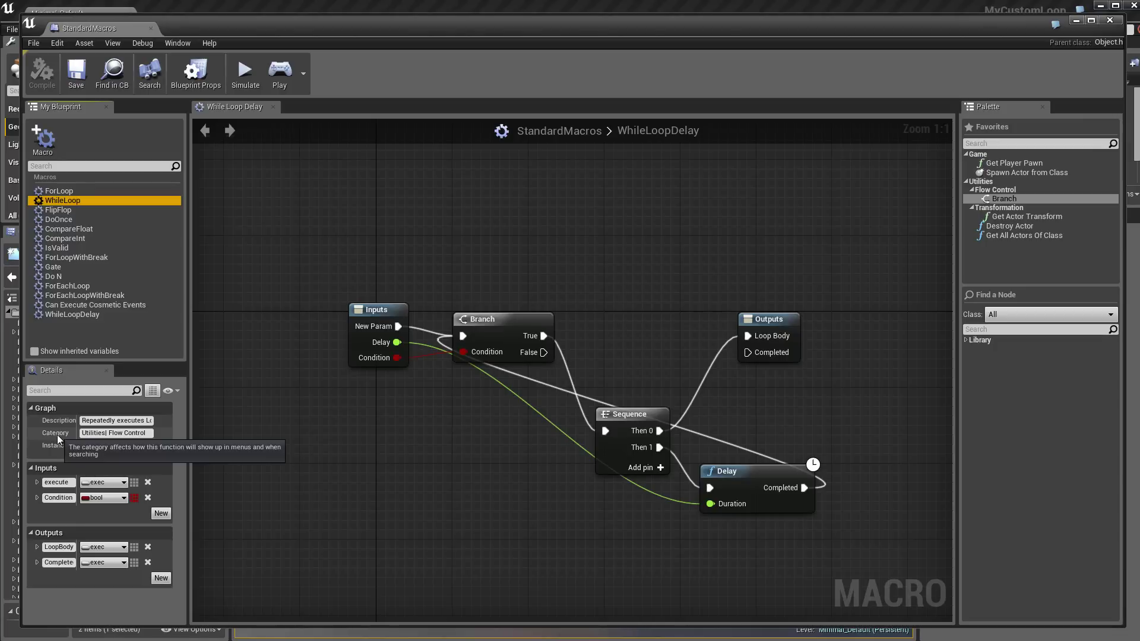
left_click(82, 435)
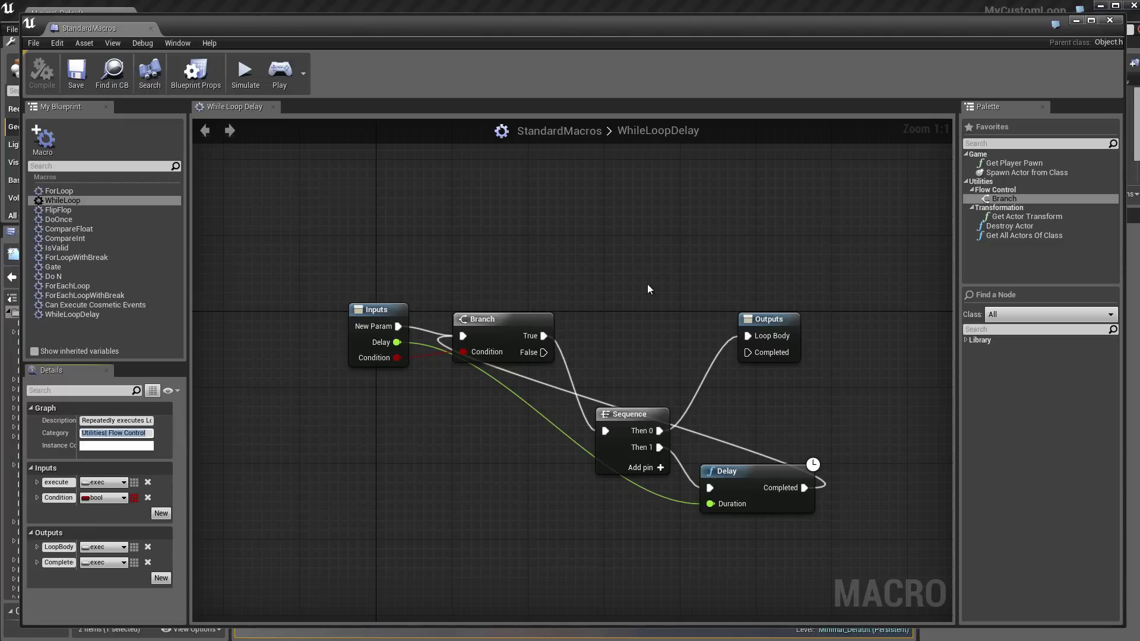
left_click(65, 315)
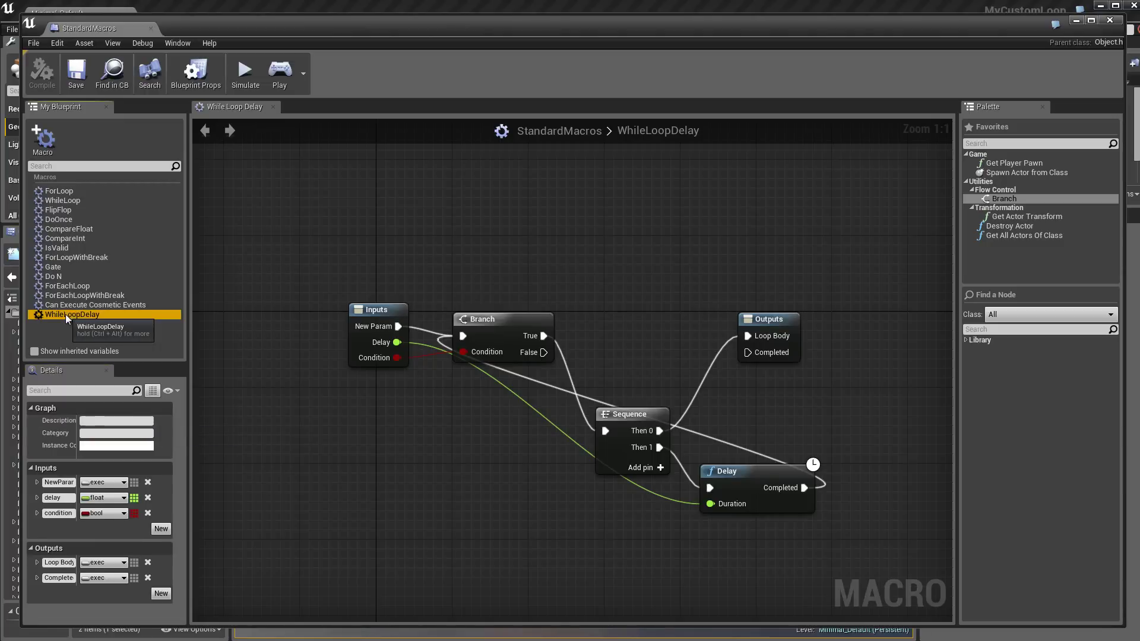
left_click(88, 435)
type("Utilities| Flow Control")
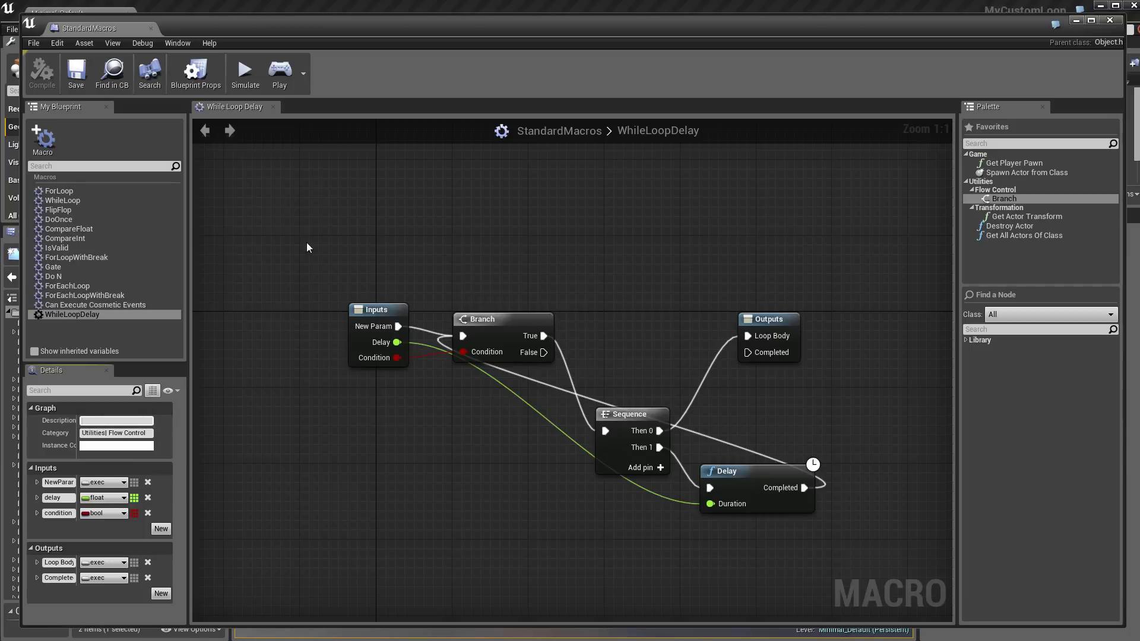
left_click(85, 76)
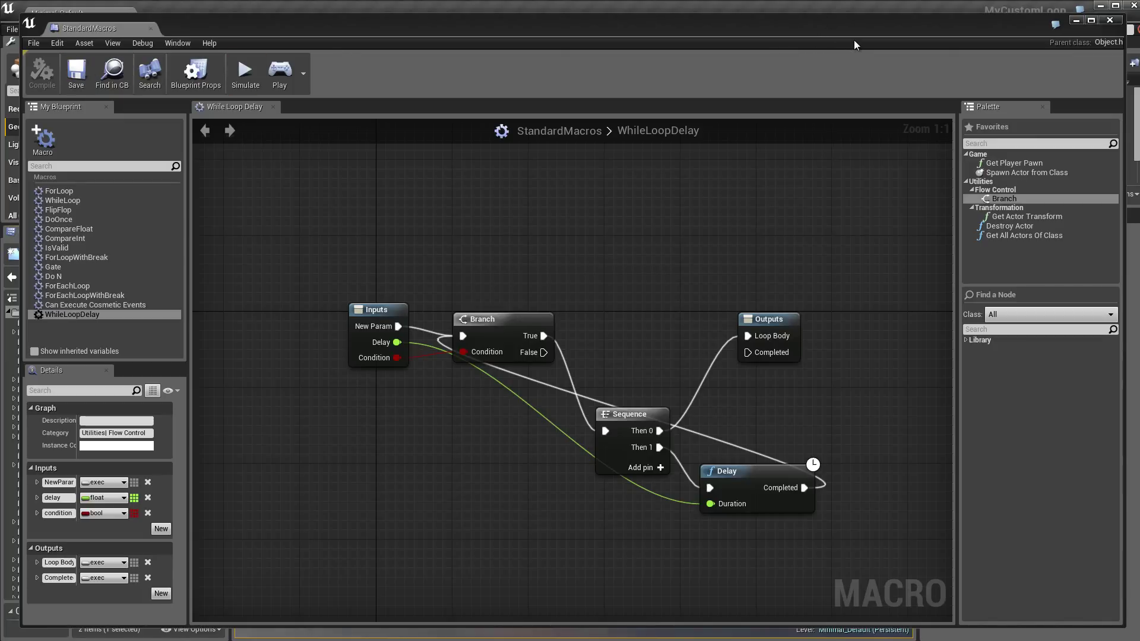
Add a WhileLoopDelay node from Utilities > Flow Control and position it below WhileLoop in the EventGraph
left_click(1110, 19)
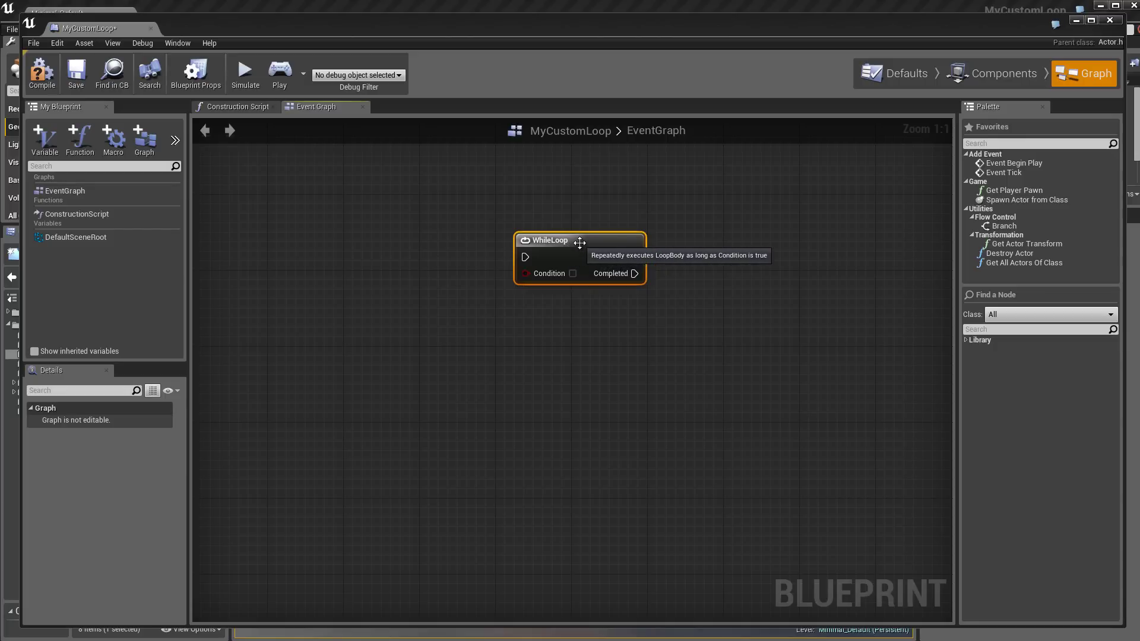
right_click(504, 325)
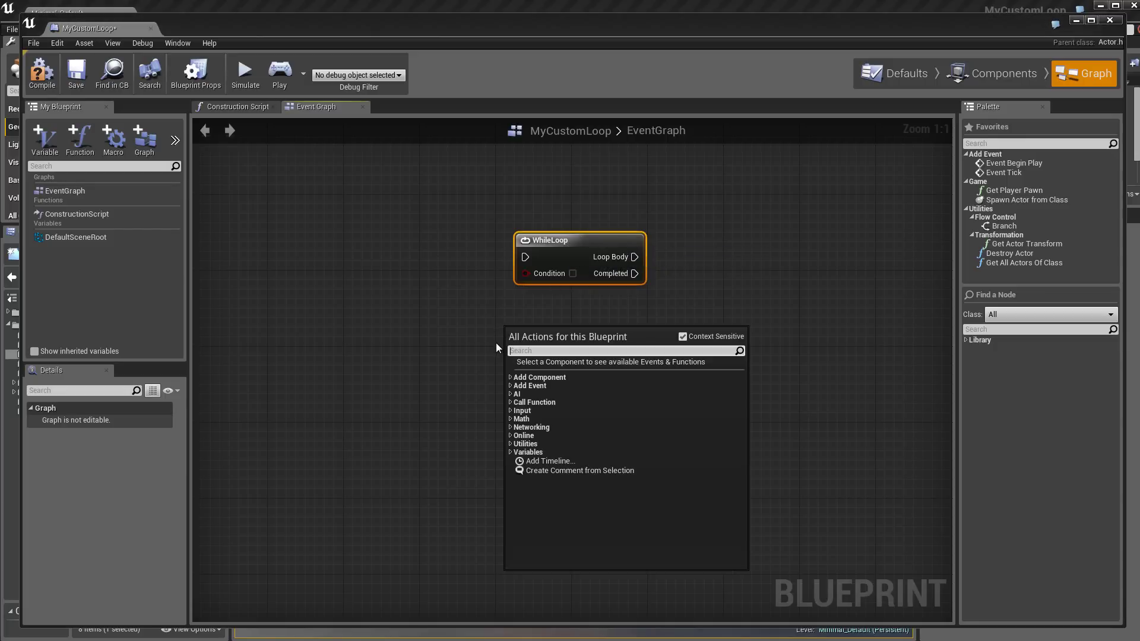
left_click(510, 443)
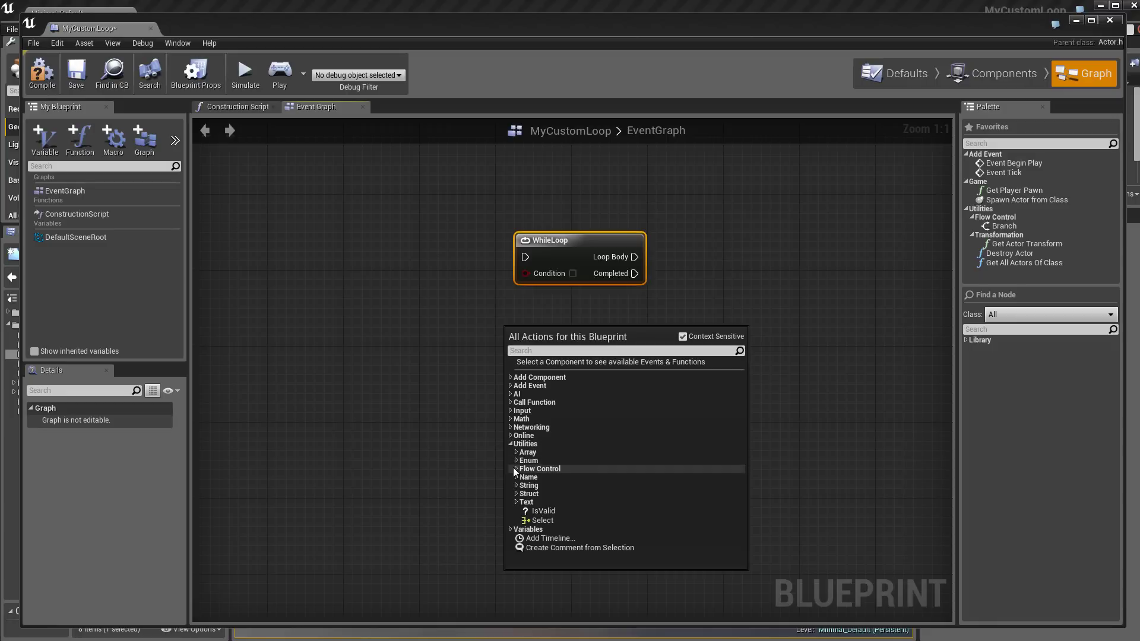
left_click(514, 468)
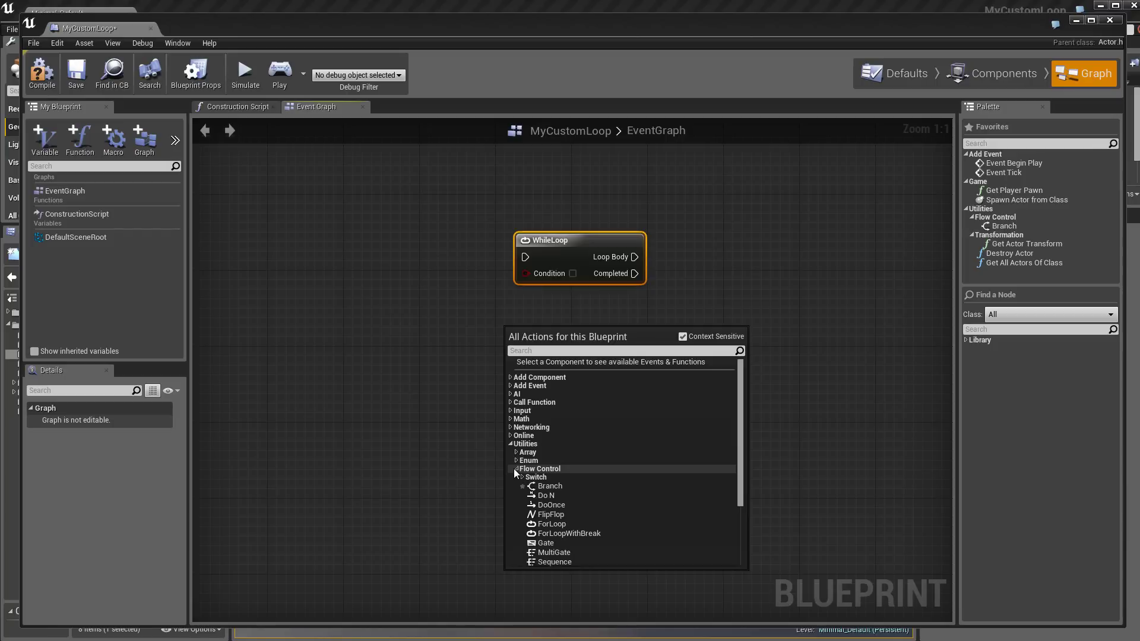
left_click_drag(741, 454, 741, 489)
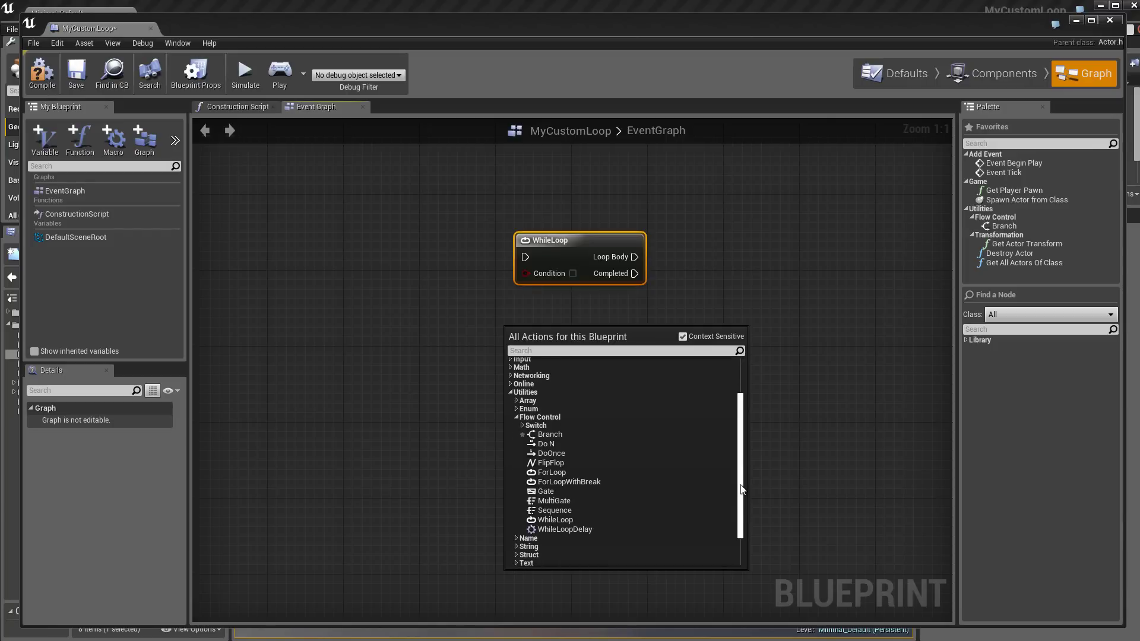
left_click(564, 528)
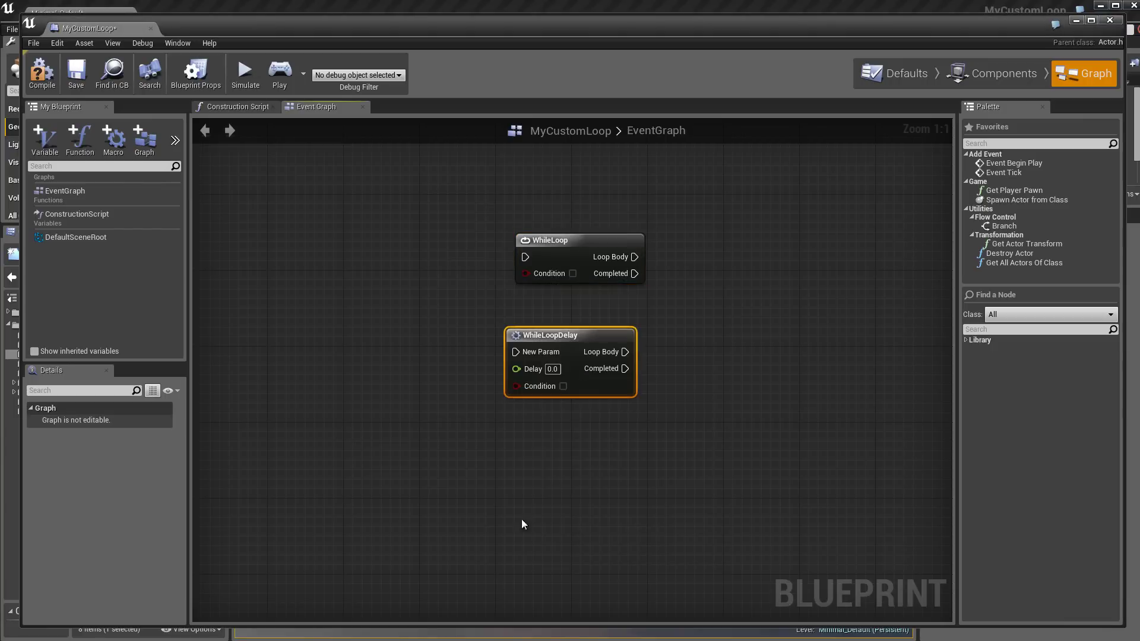
left_click_drag(597, 332, 615, 350)
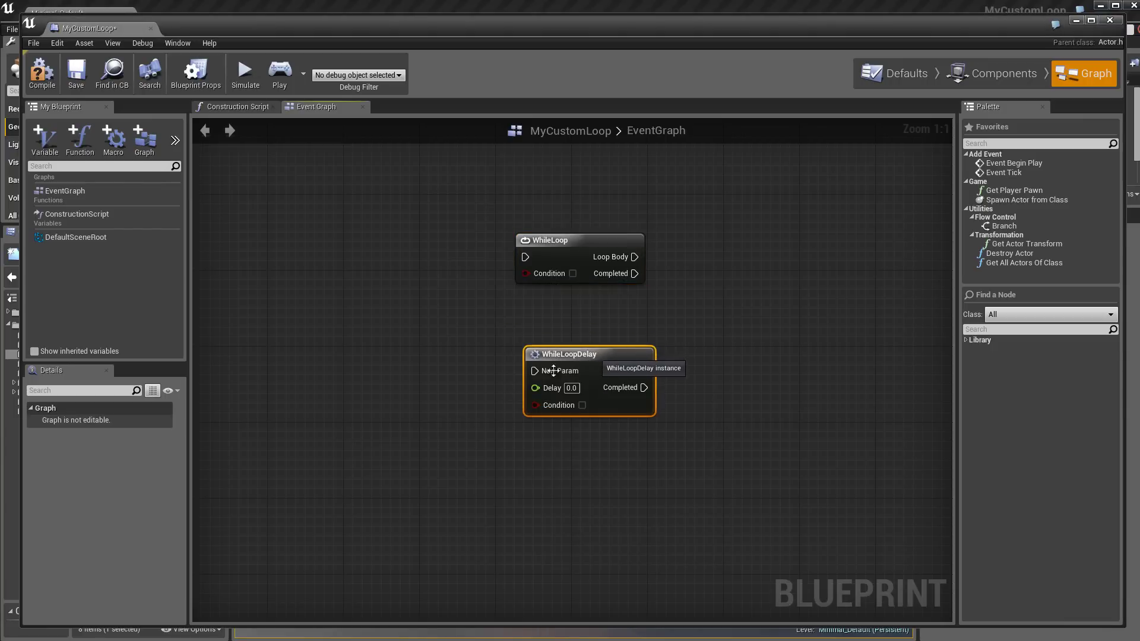